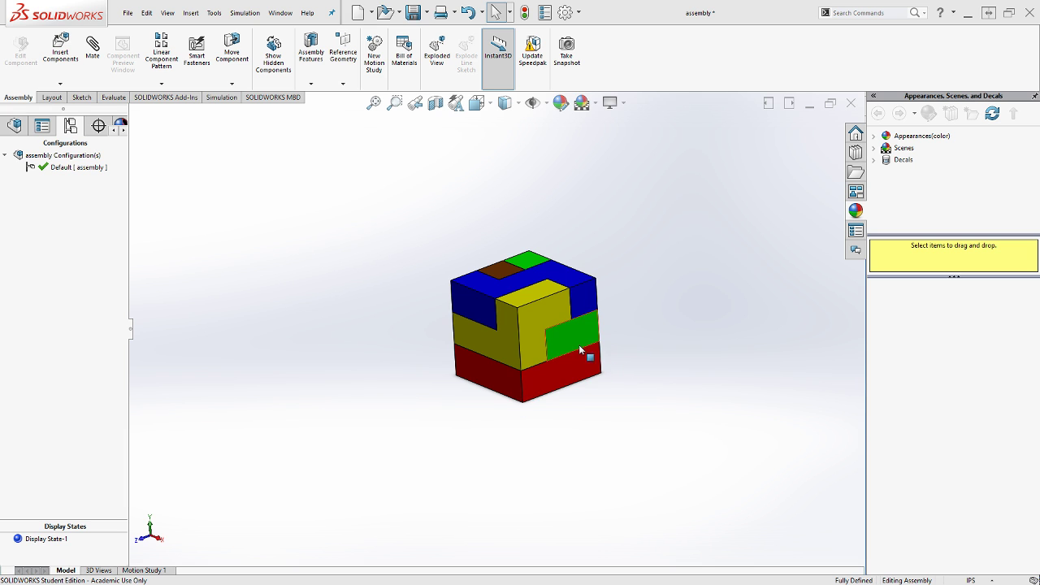
Zoom and orbit the puzzle cube, then snap it to the Isometric view.
scroll(581, 350, "down", 5)
scroll(564, 344, "up", 2)
scroll(532, 342, "down", 1)
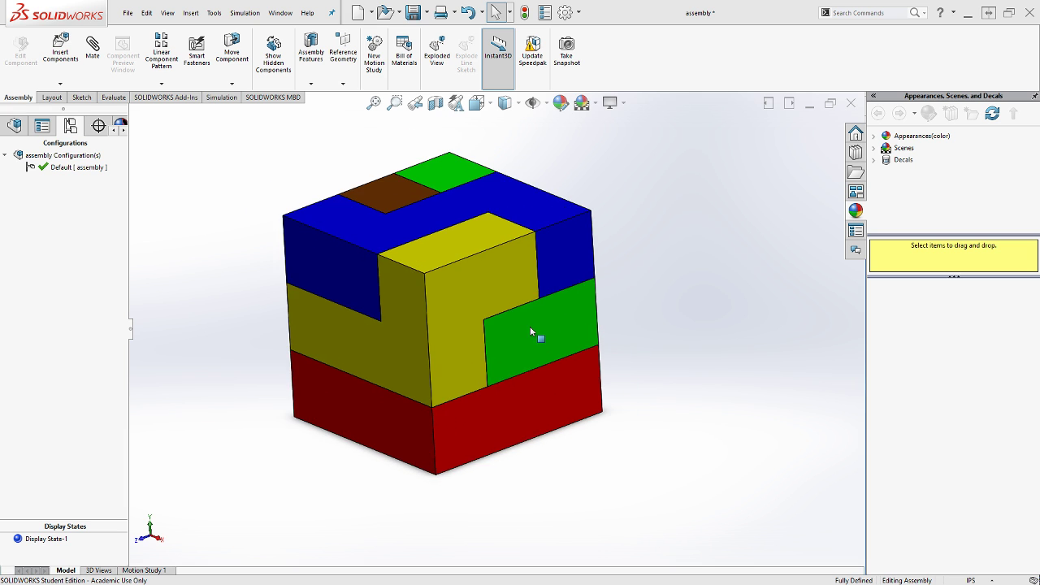
scroll(530, 332, "up", 1)
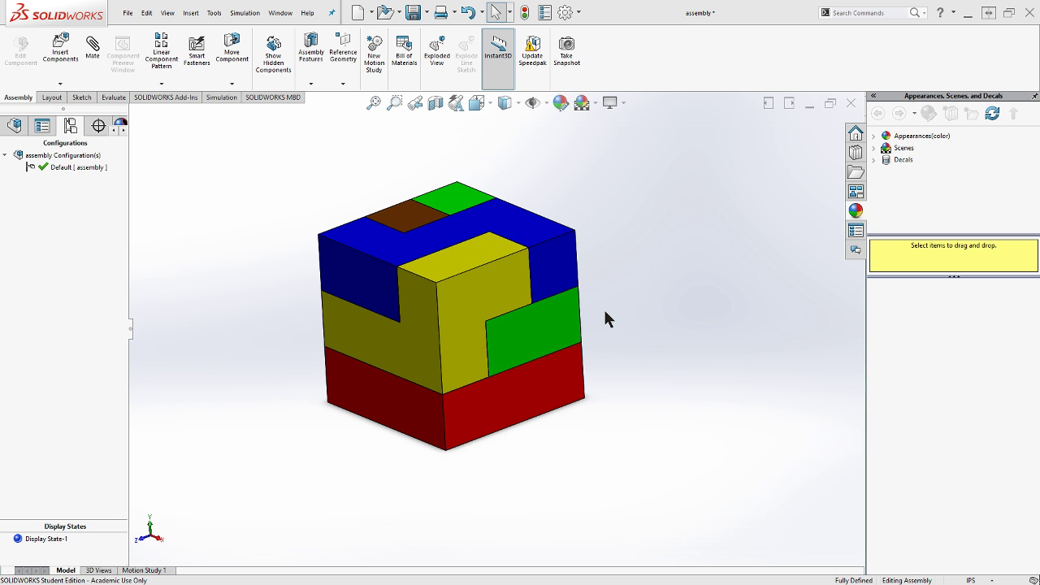
middle_click_drag(604, 318, 685, 307)
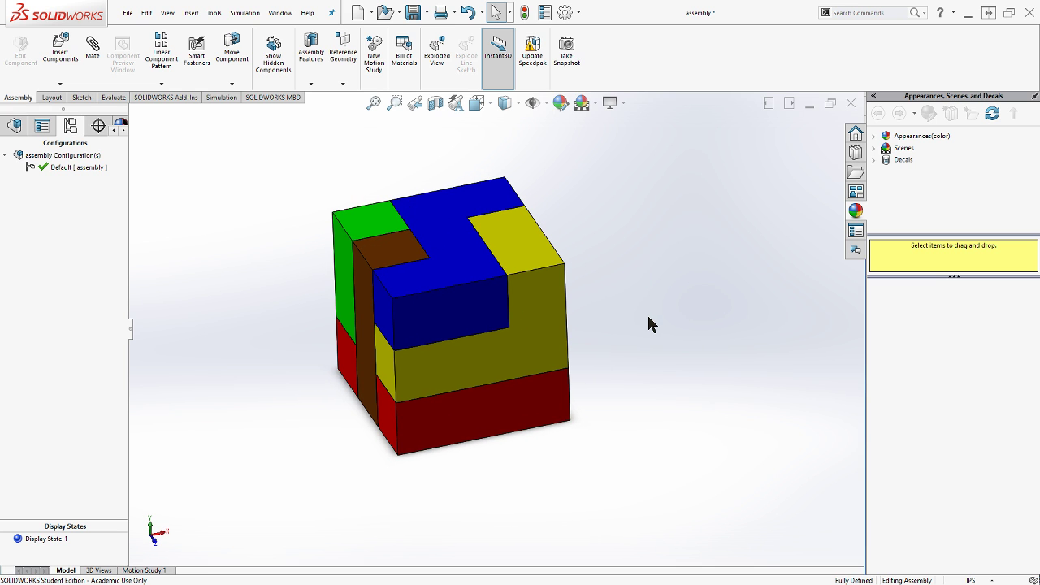
key("space")
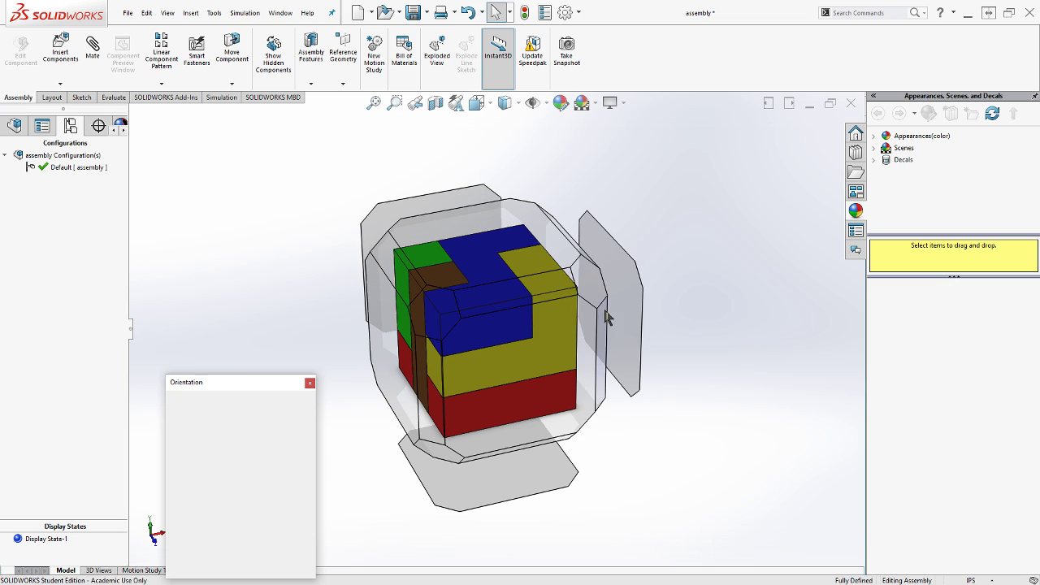
left_click(598, 297)
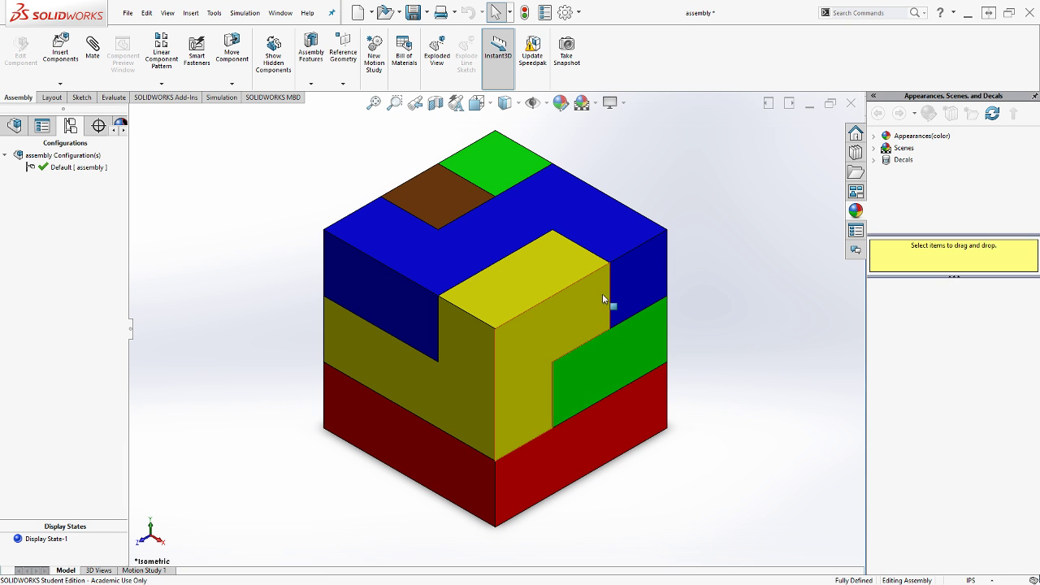
Browse the display style and View Orientation flyouts, then bring up the FeatureManager design tree.
left_click(516, 101)
left_click(476, 102)
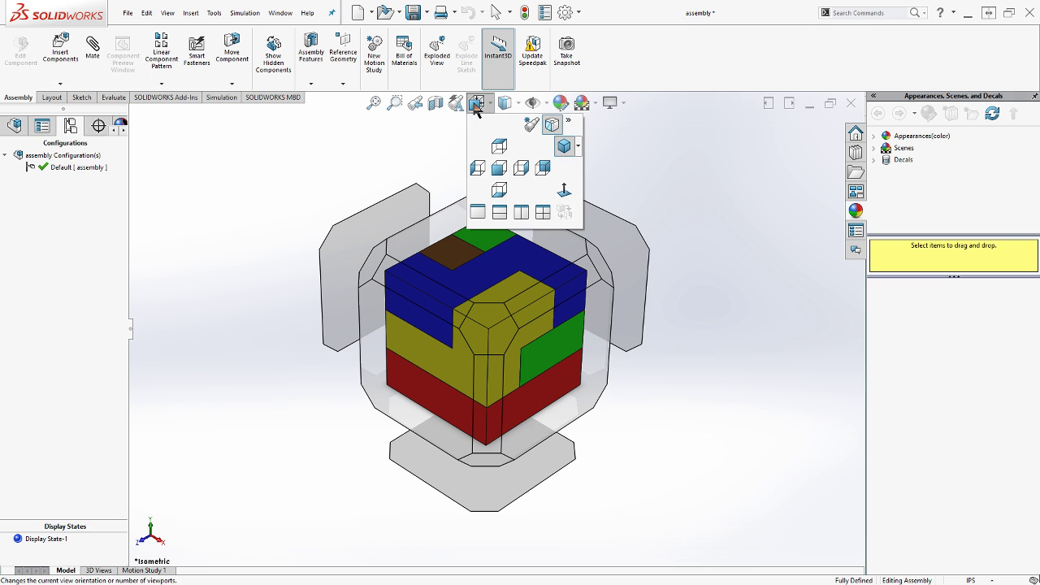
left_click(726, 284)
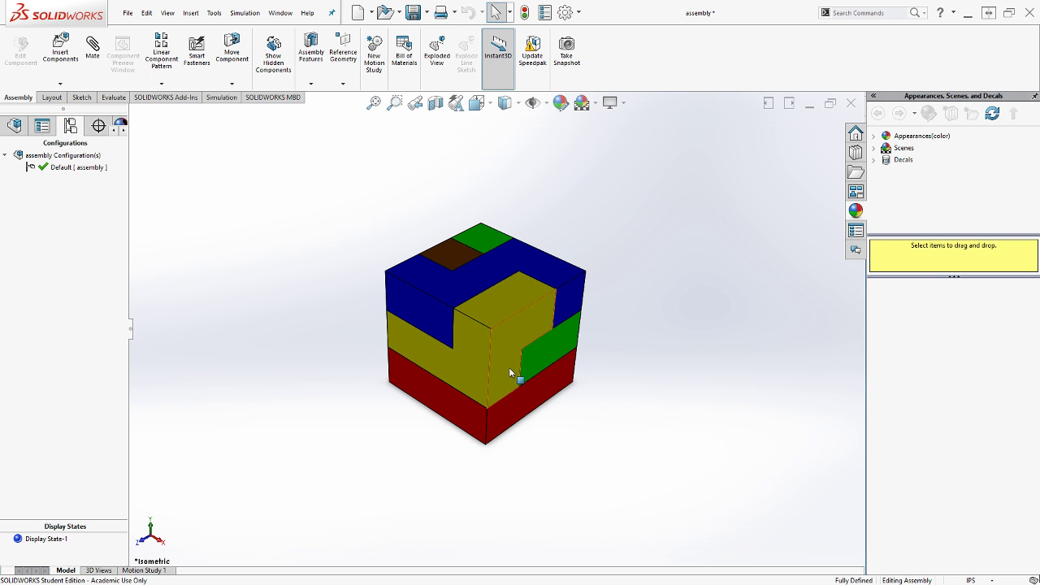
left_click(15, 126)
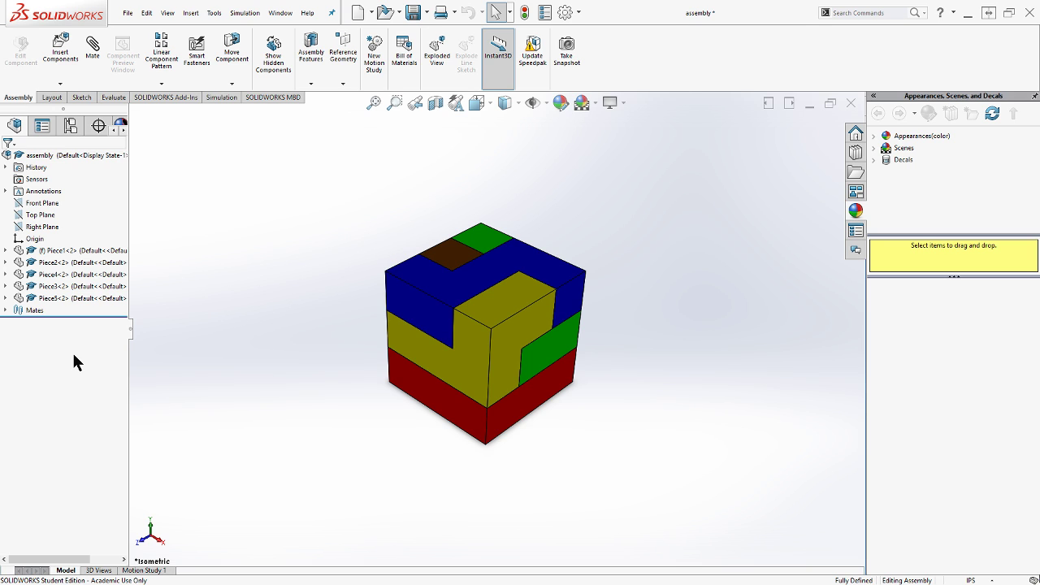
Zoom in on the cube while the design tree lists Piece1 through Piece5 and the mates.
scroll(498, 340, "down", 3)
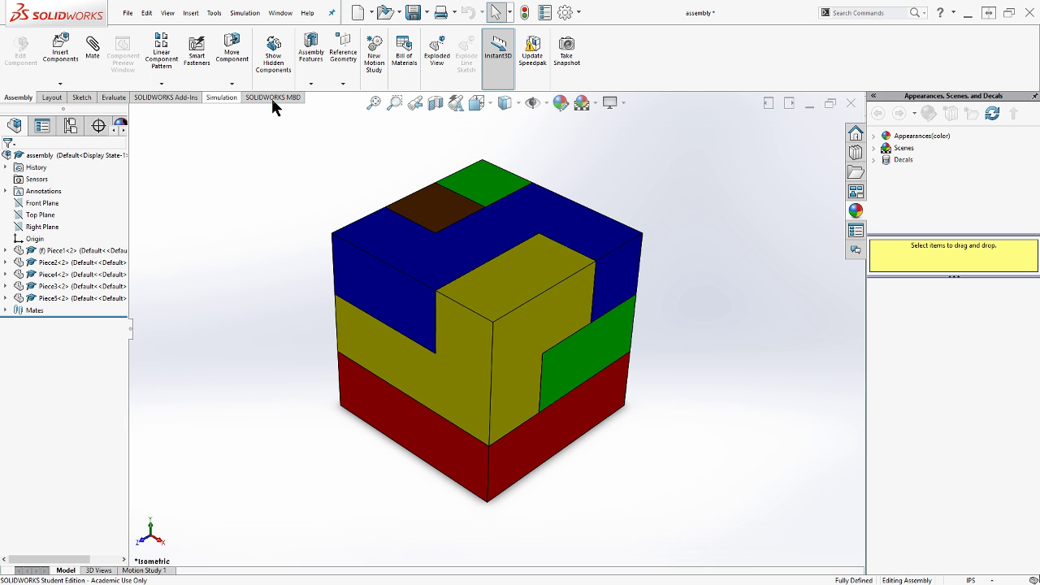
Start an Exploded View using the Regular step (translate and rotate) explode type.
left_click(433, 63)
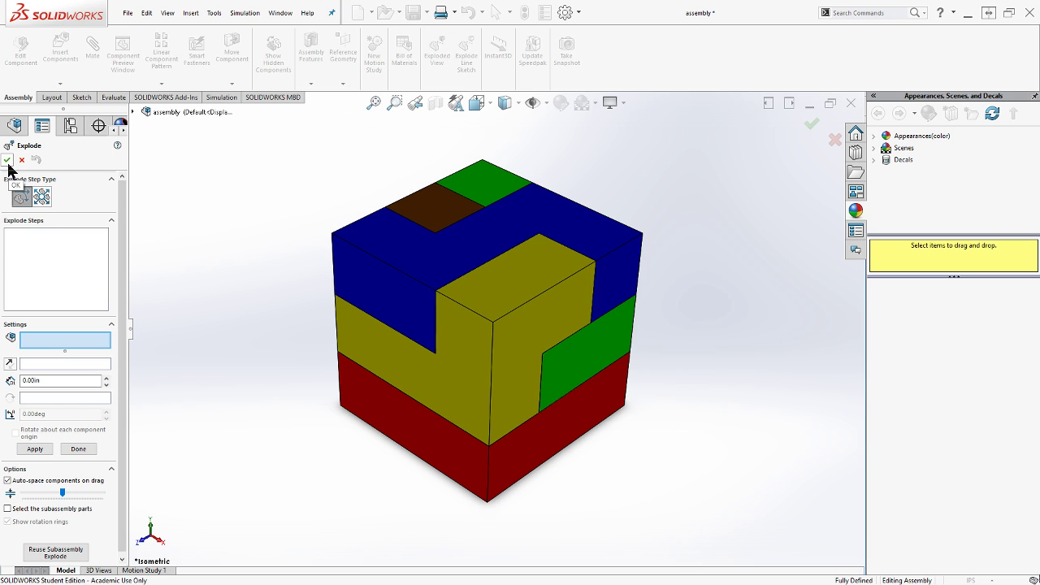
left_click(22, 200)
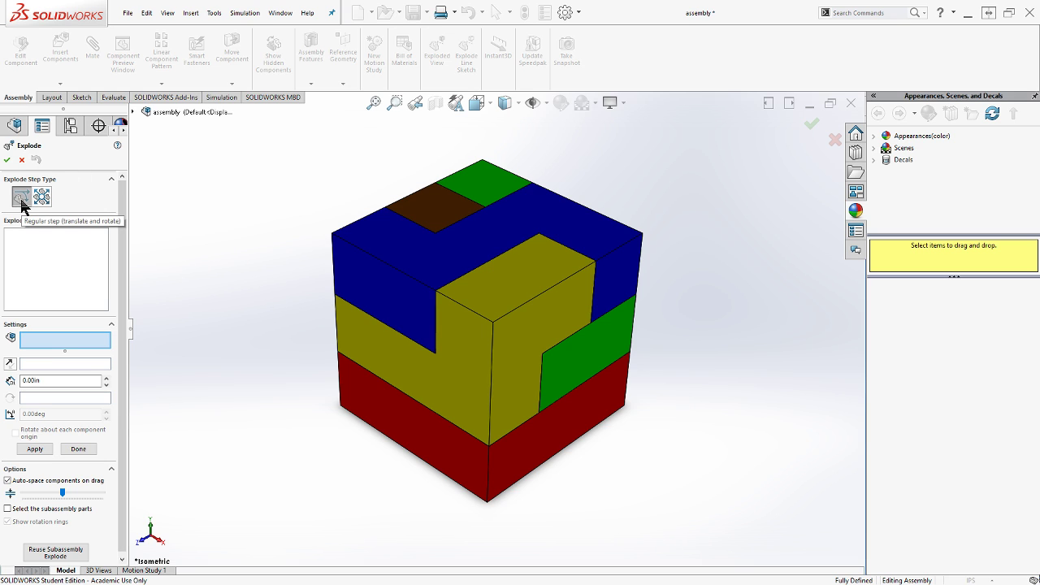
left_click(22, 206)
left_click(21, 205)
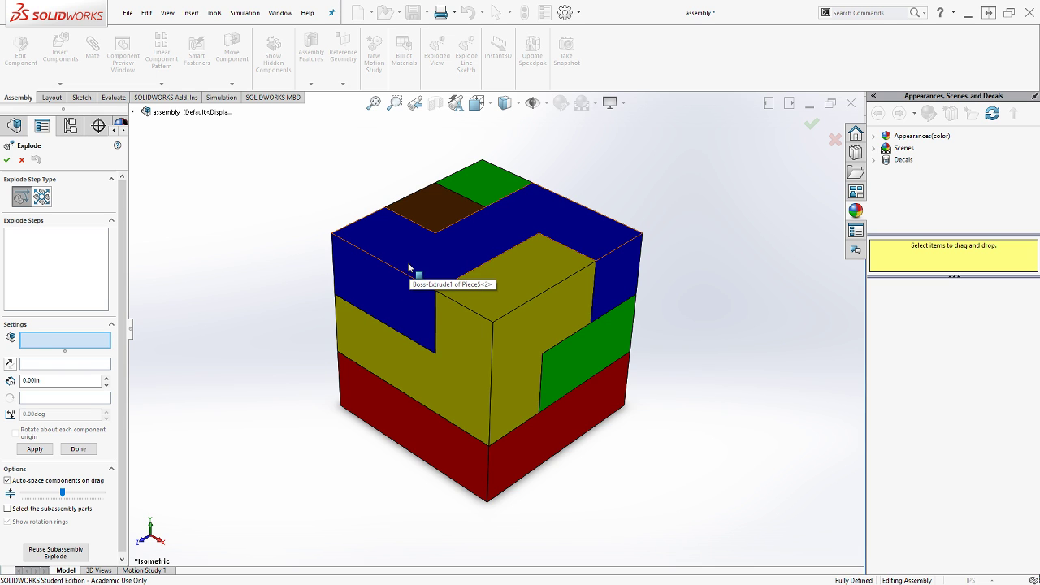
scroll(409, 268, "up", 5)
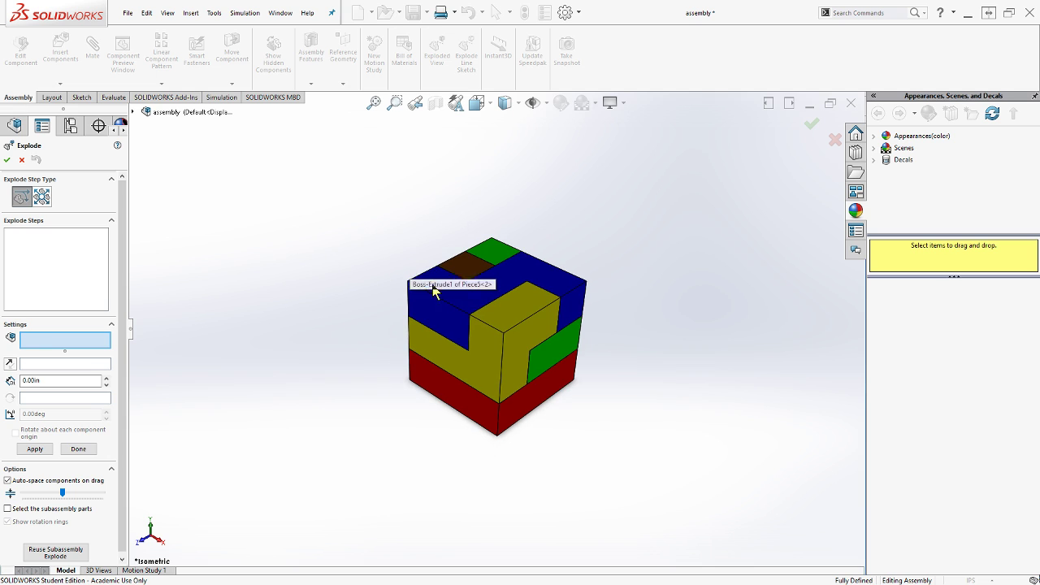
Lift the blue top piece Piece5 upward along Y as explode step Chain1.
left_click(465, 304)
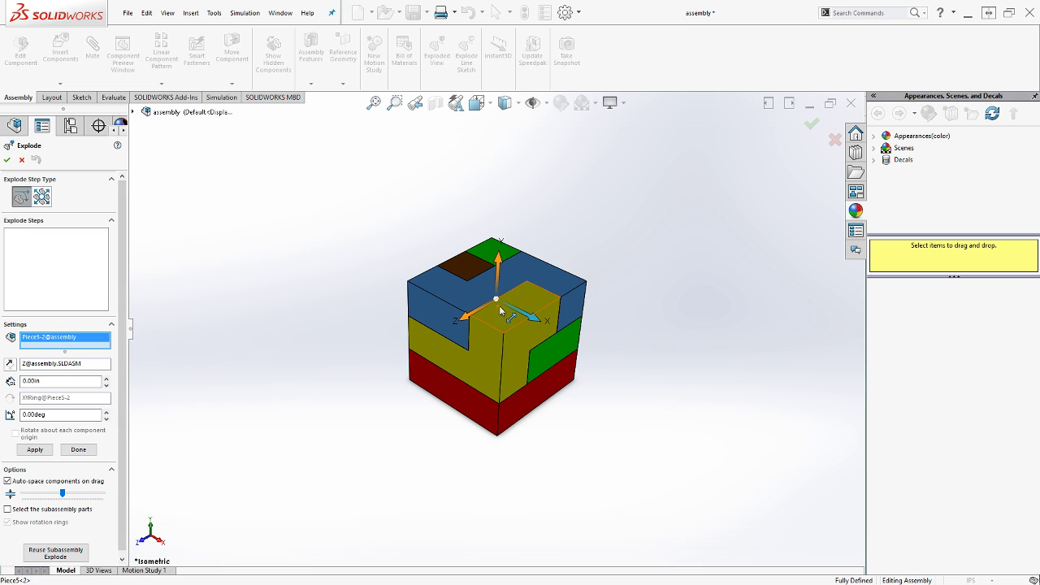
left_click(467, 274)
left_click(468, 274)
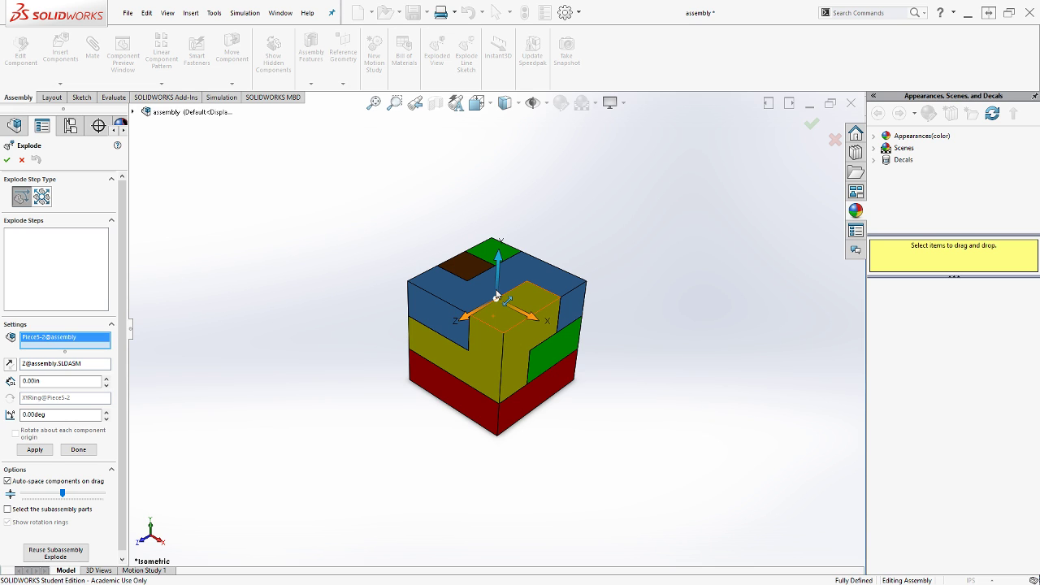
left_click_drag(475, 317, 475, 317)
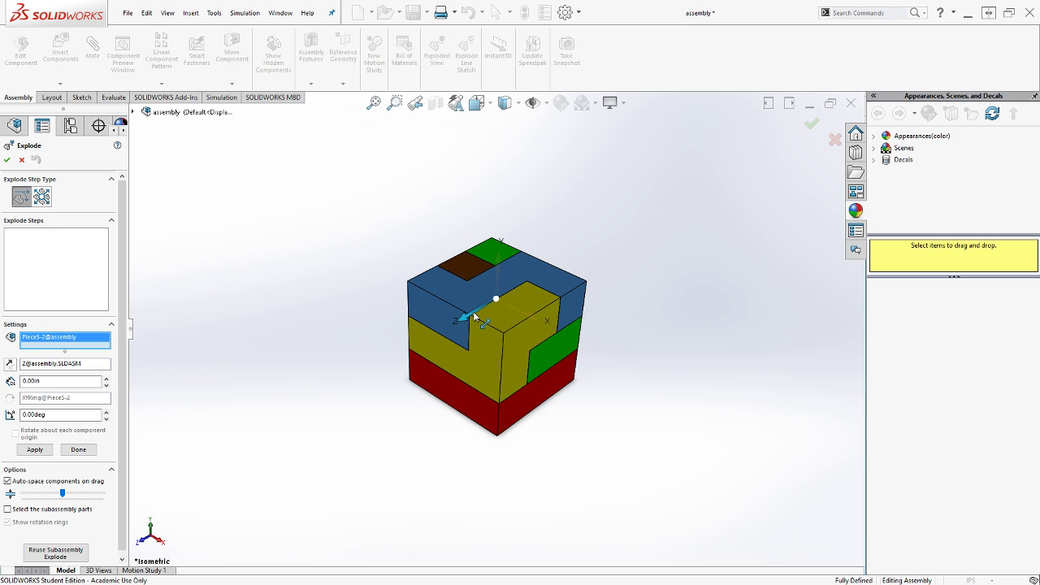
left_click(522, 315)
key("Escape")
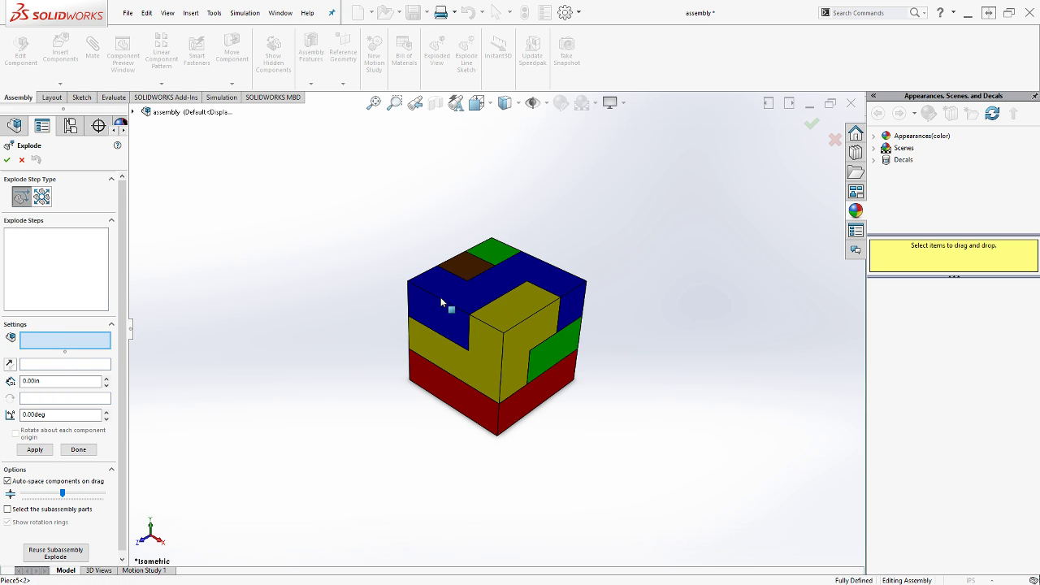
left_click(468, 304)
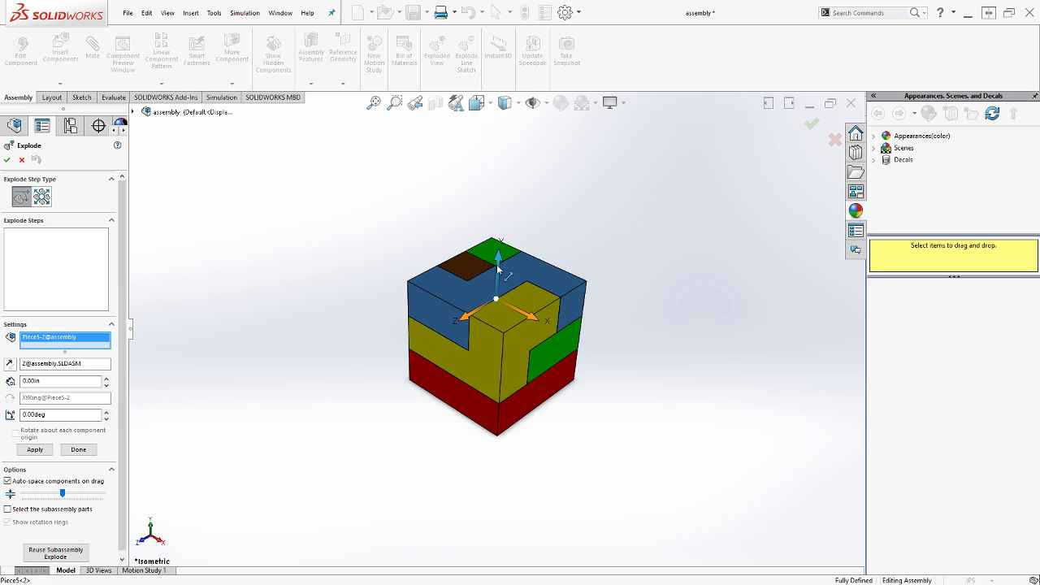
left_click(499, 267)
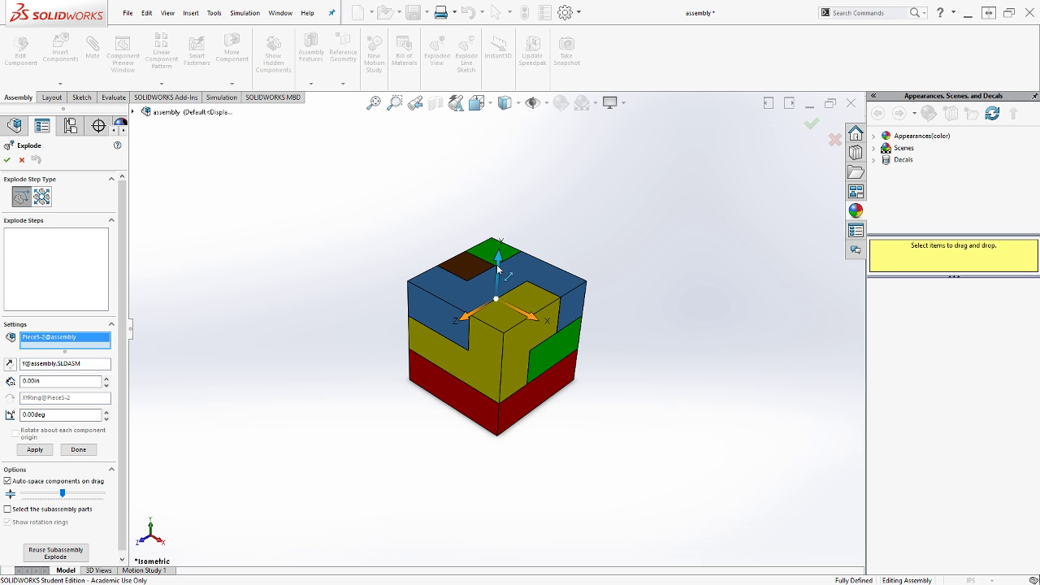
left_click_drag(498, 269, 415, 12)
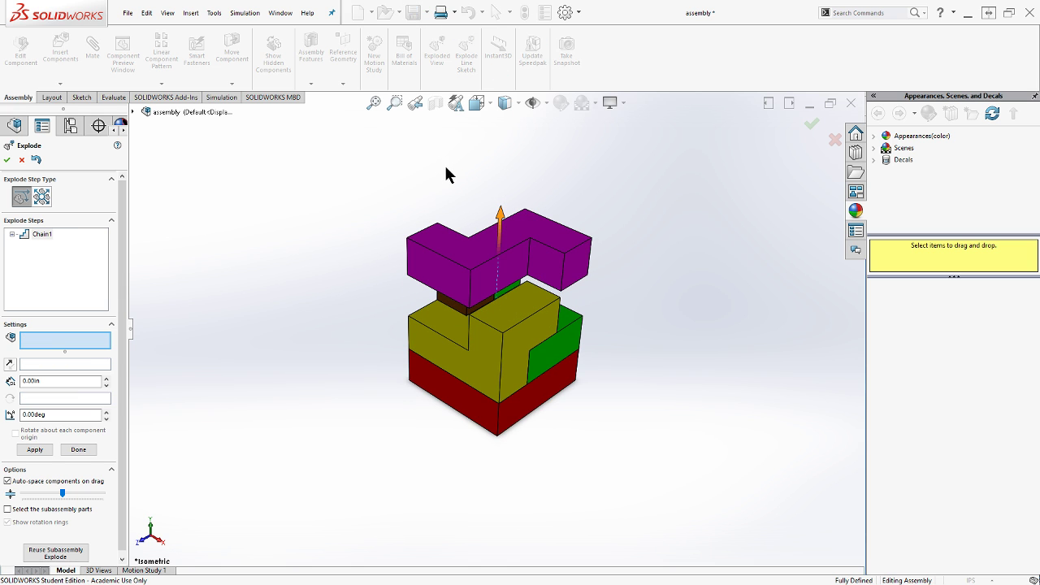
Raise the top piece higher, then pull the yellow piece lower-left and the green piece right.
left_click_drag(508, 226, 495, 129)
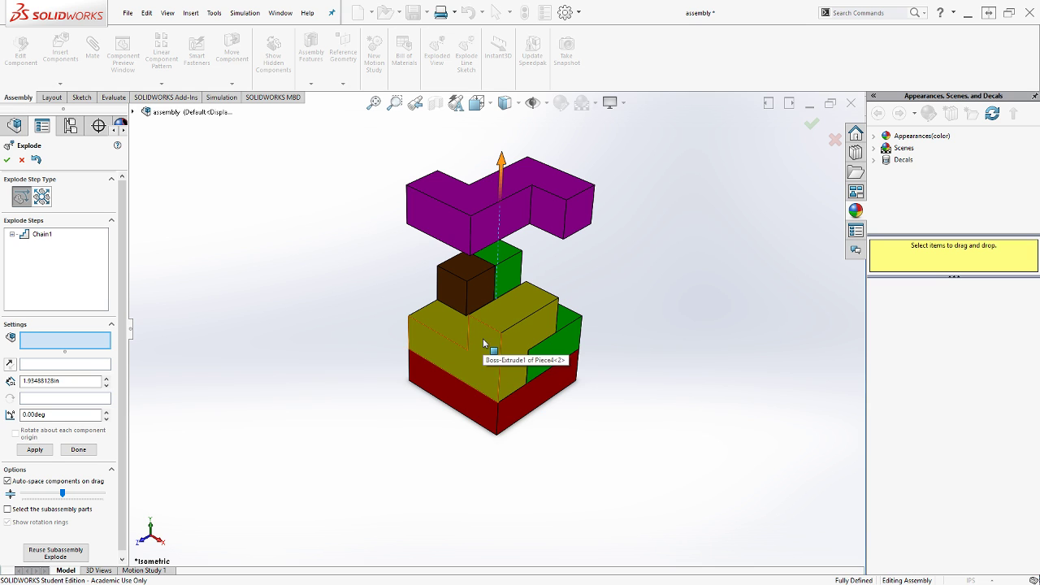
left_click(309, 297)
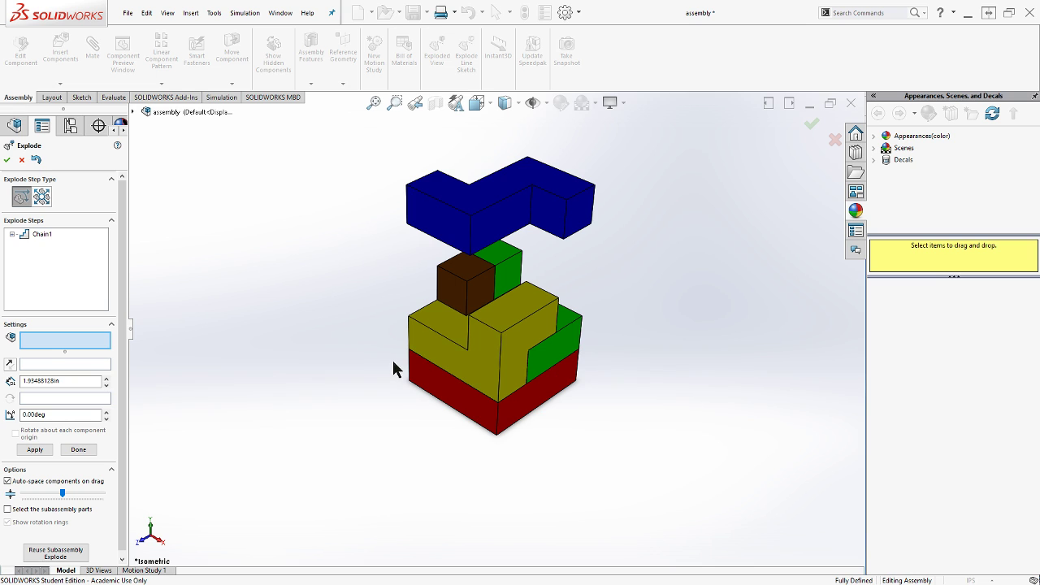
left_click(472, 373)
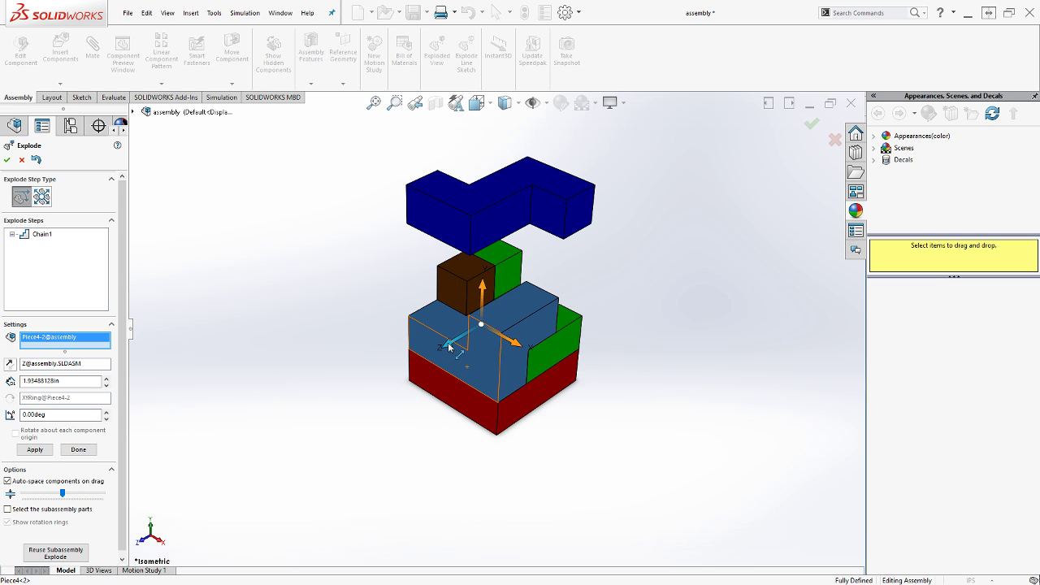
left_click_drag(465, 340, 61, 556)
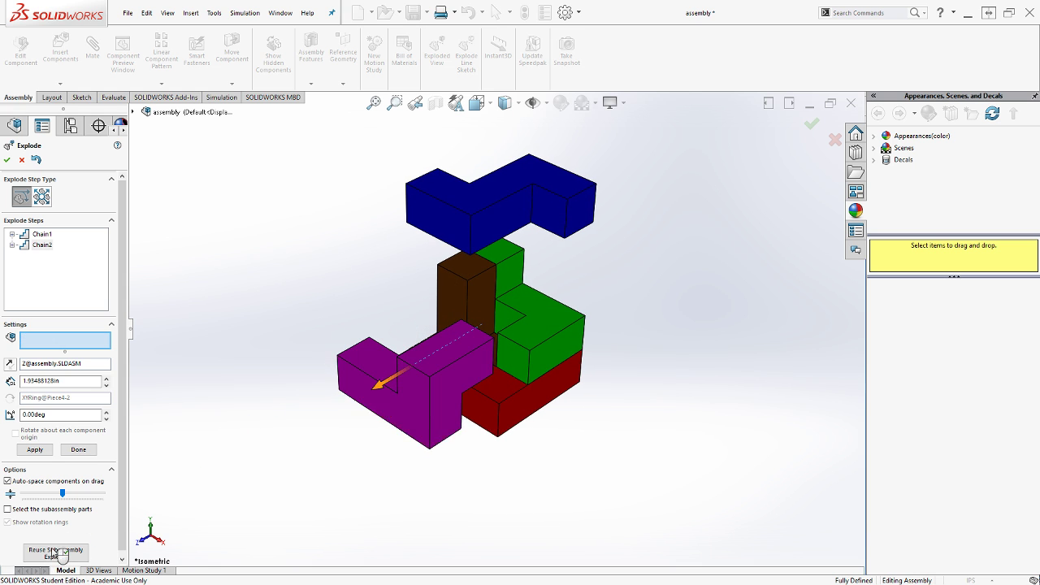
left_click(533, 327)
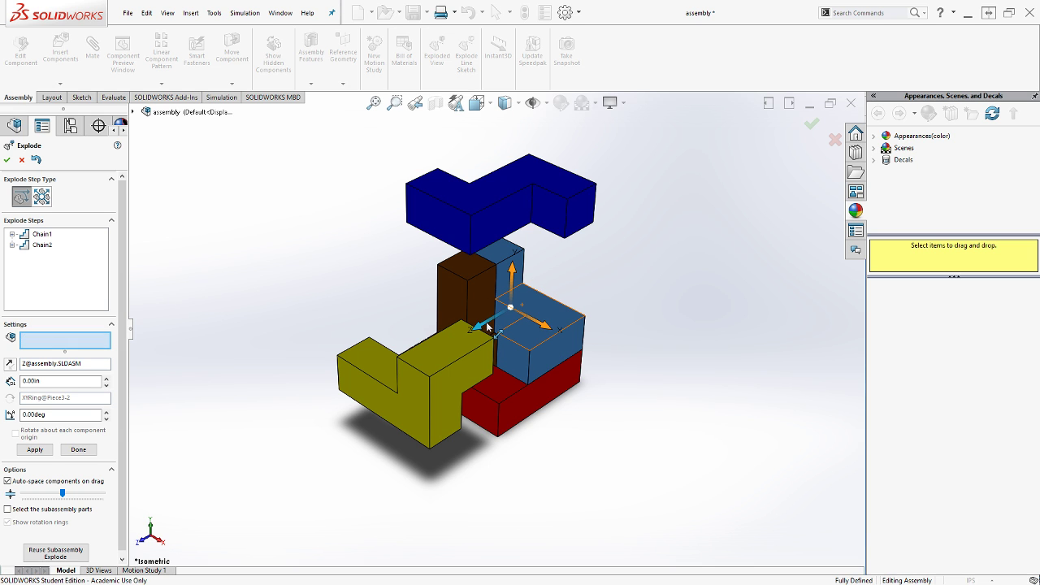
left_click_drag(488, 327, 820, 122)
left_click(543, 302)
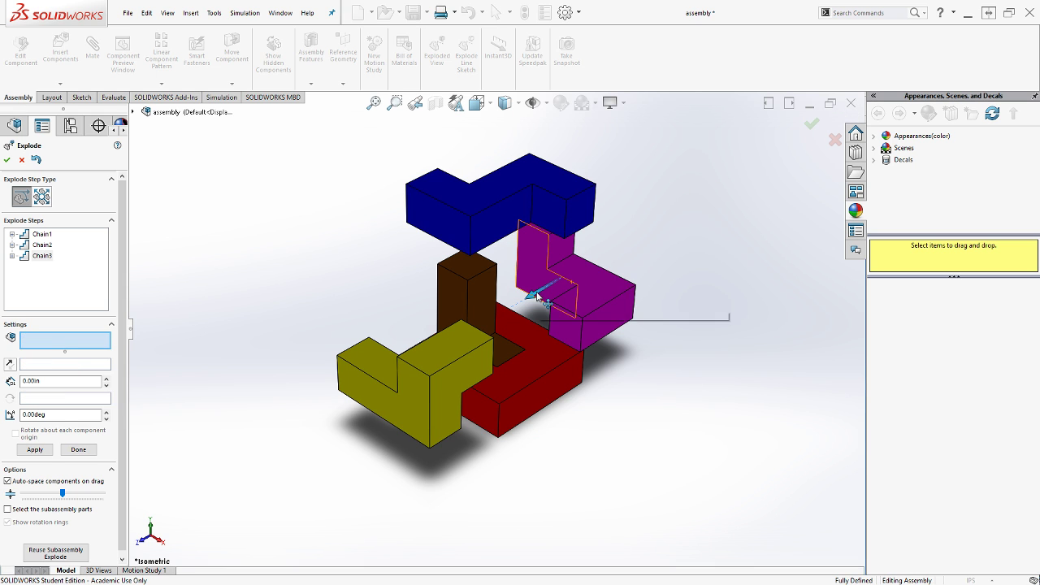
left_click_drag(562, 283, 511, 311)
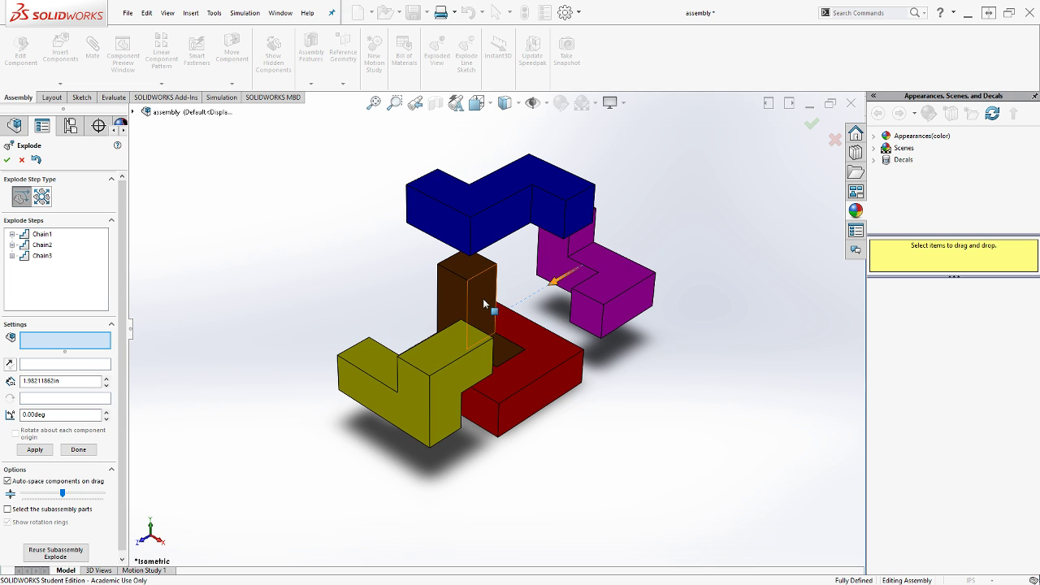
Pull the brown piece out to the left and slide the red piece downward.
left_click(482, 299)
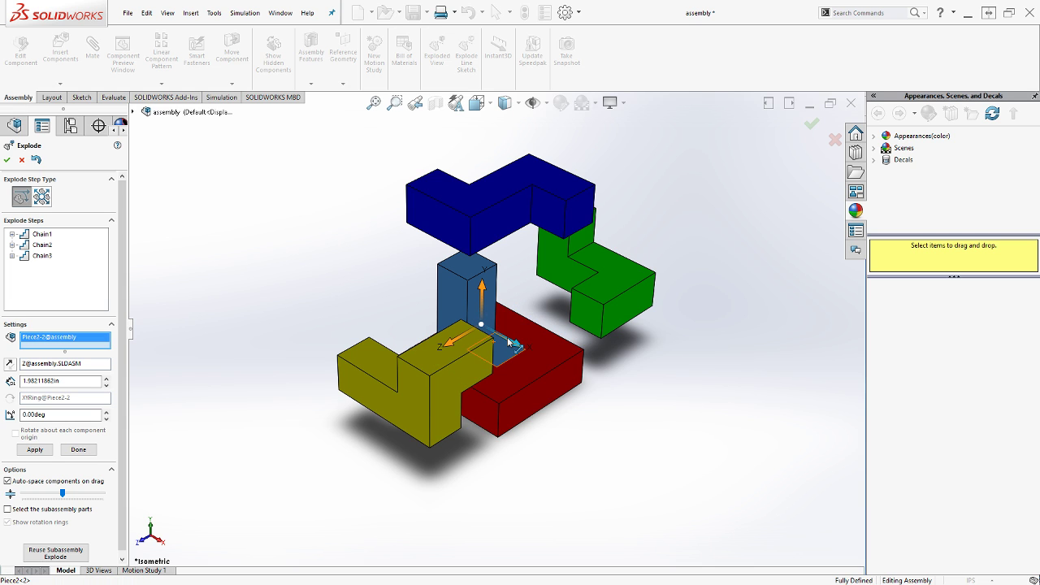
left_click_drag(510, 342, 228, 225)
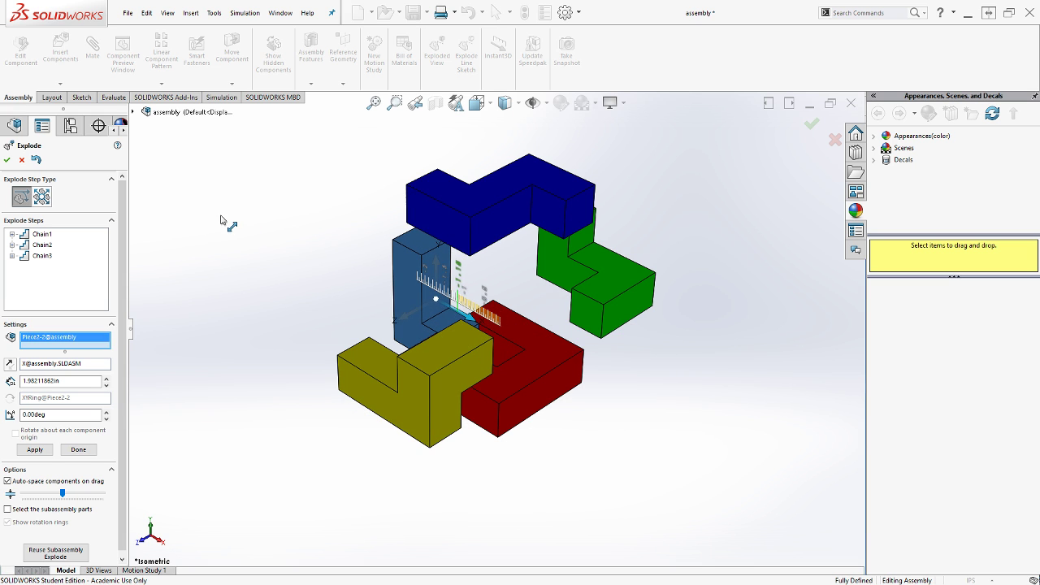
left_click_drag(459, 317, 525, 372)
left_click(525, 372)
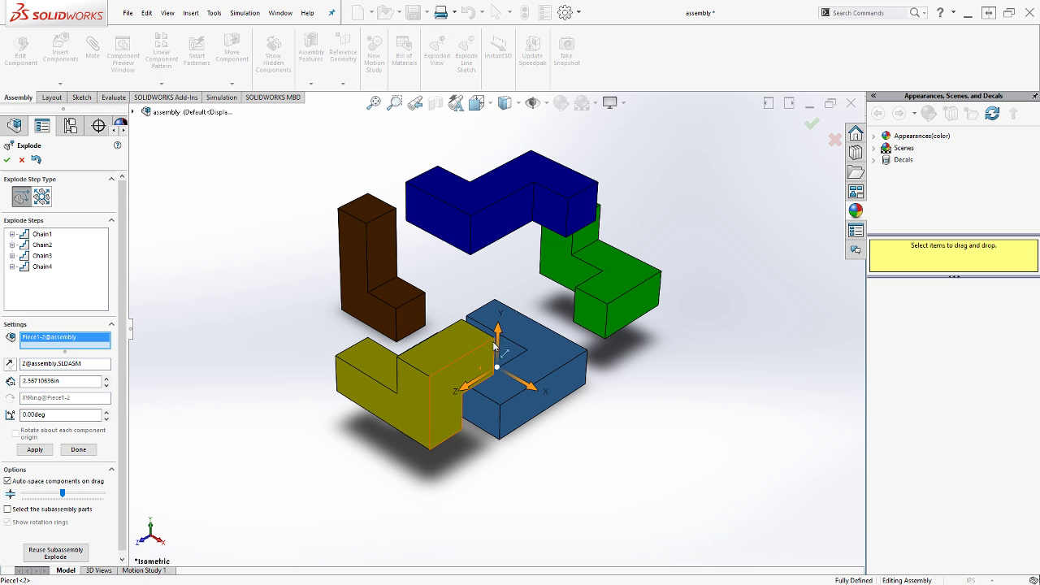
left_click_drag(500, 336, 504, 531)
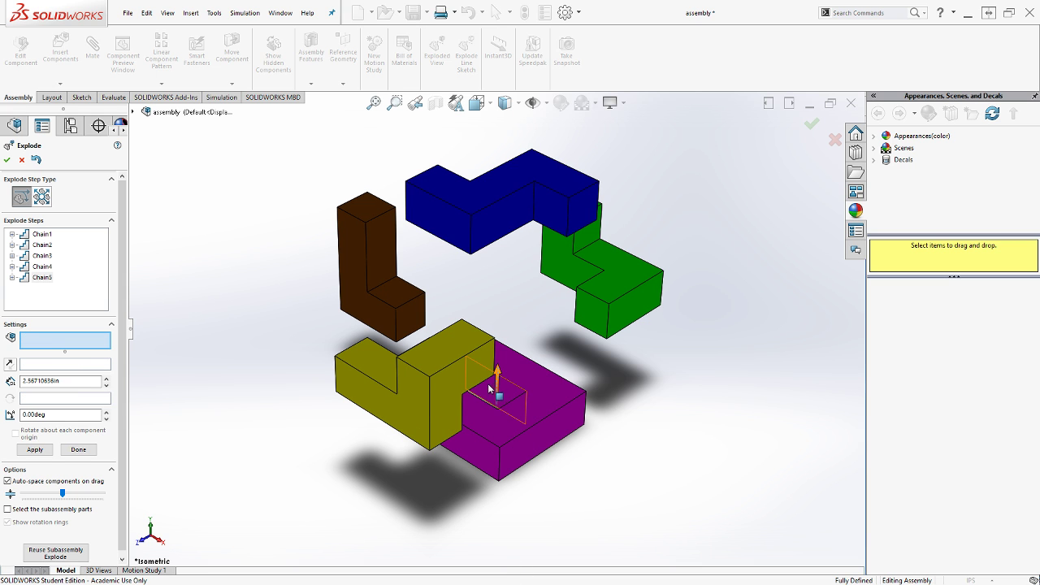
left_click_drag(495, 378, 605, 372)
left_click(646, 374)
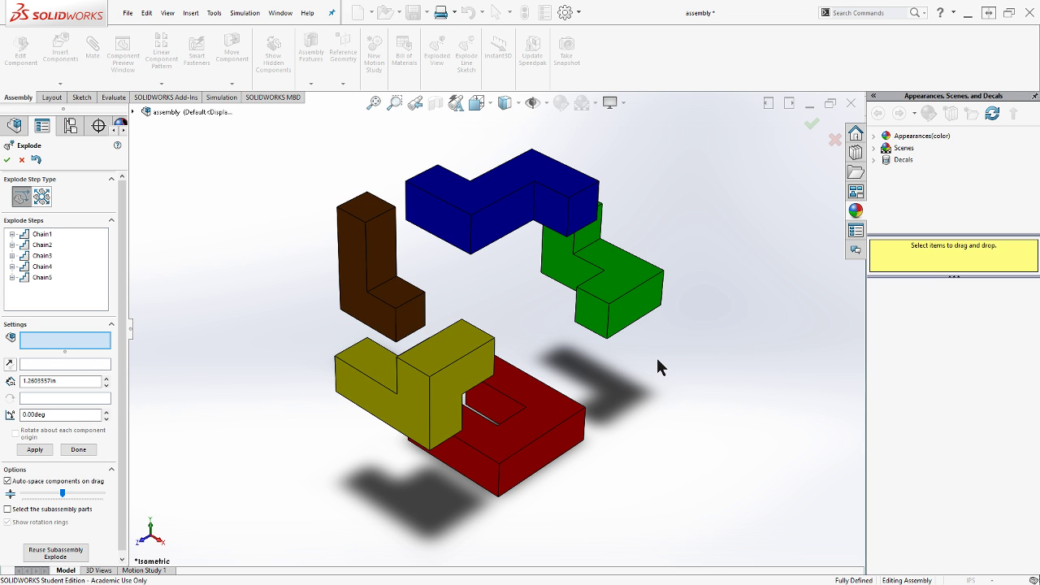
middle_click_drag(656, 365, 648, 324)
scroll(649, 330, "up", 2)
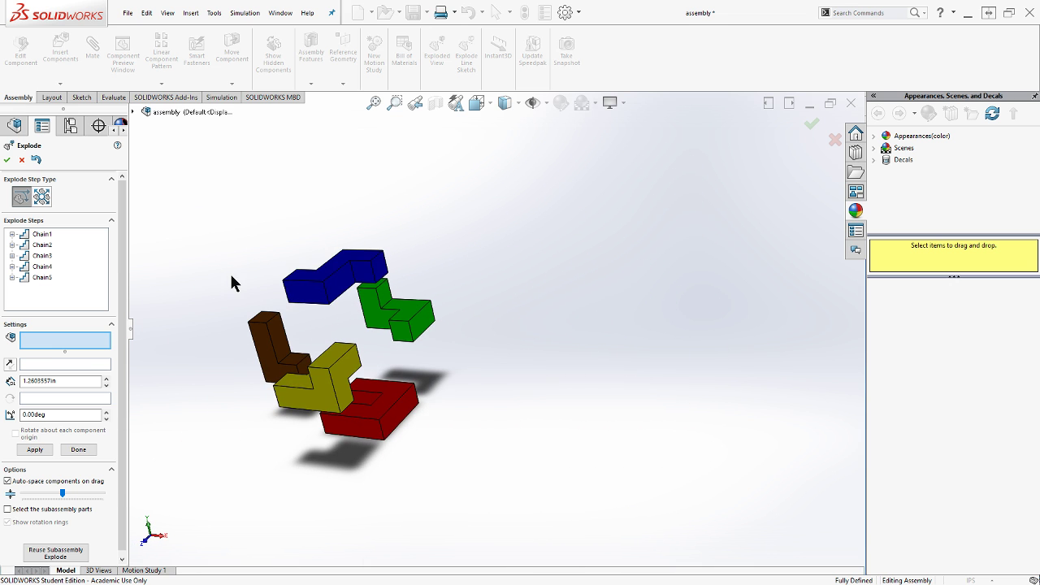
middle_click_drag(232, 282, 290, 284)
scroll(288, 280, "down", 4)
scroll(309, 280, "up", 4)
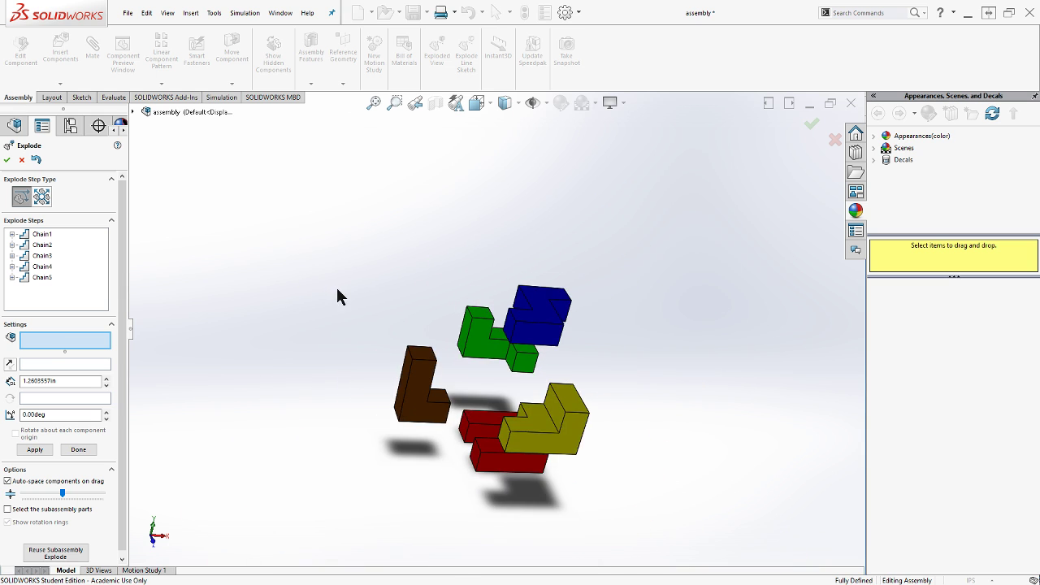
scroll(382, 195, "up", 2)
scroll(422, 158, "down", 5)
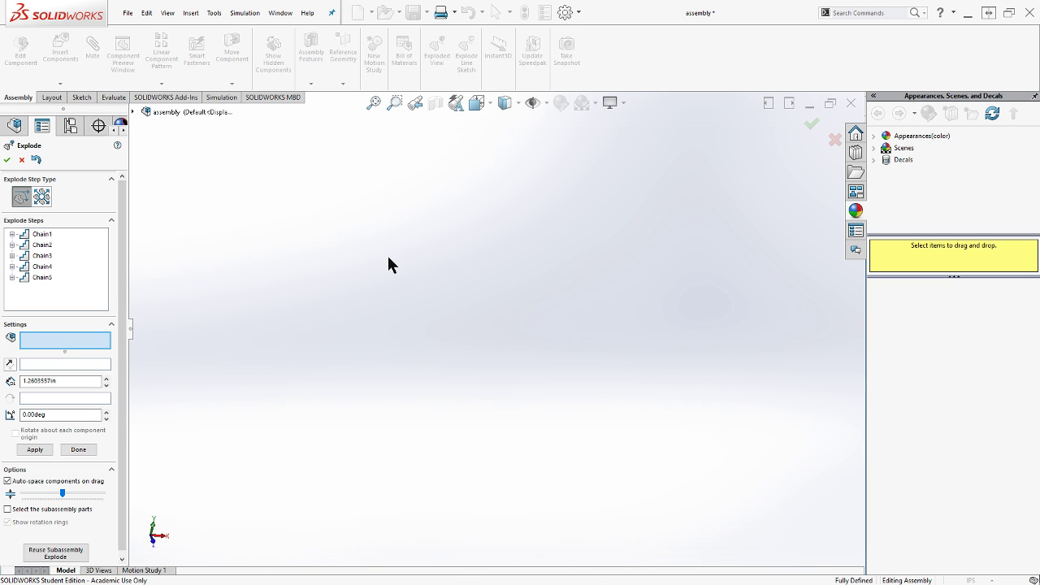
scroll(406, 309, "up", 5)
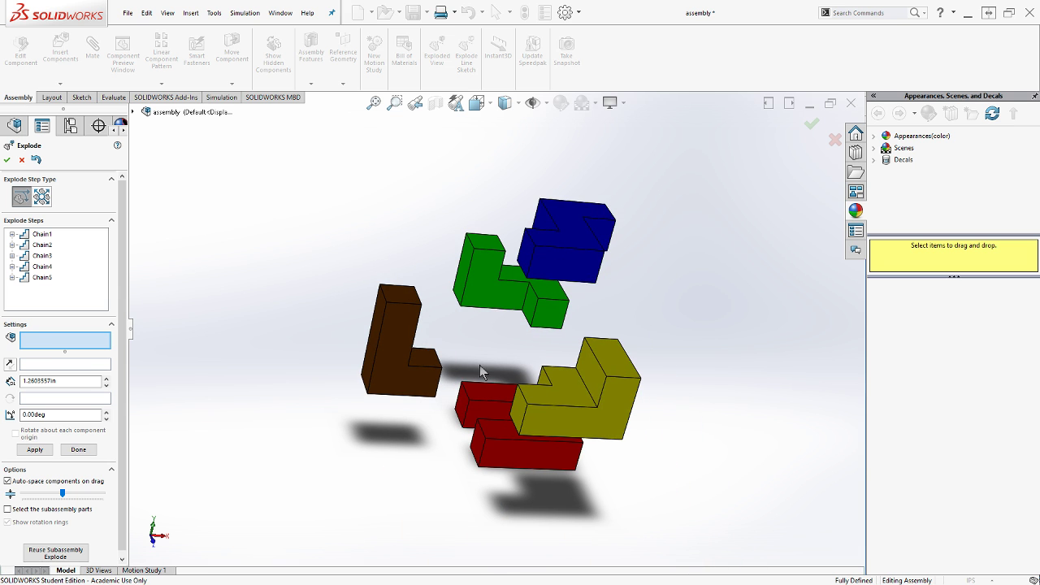
right_click_drag(683, 304, 620, 360)
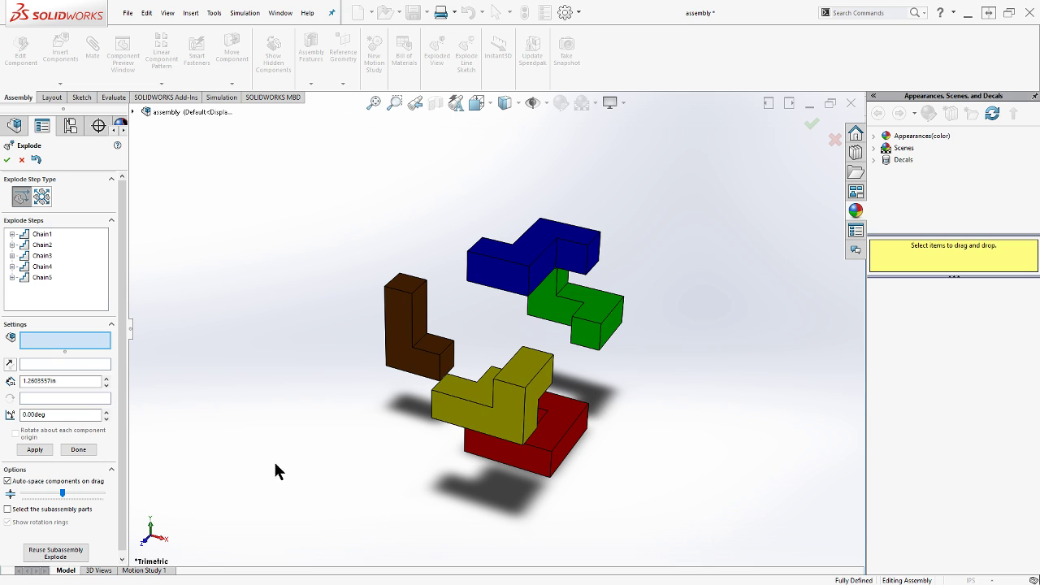
Preview explode steps Chain1 and Chain2, then accept the five-step exploded view with OK.
left_click(38, 235)
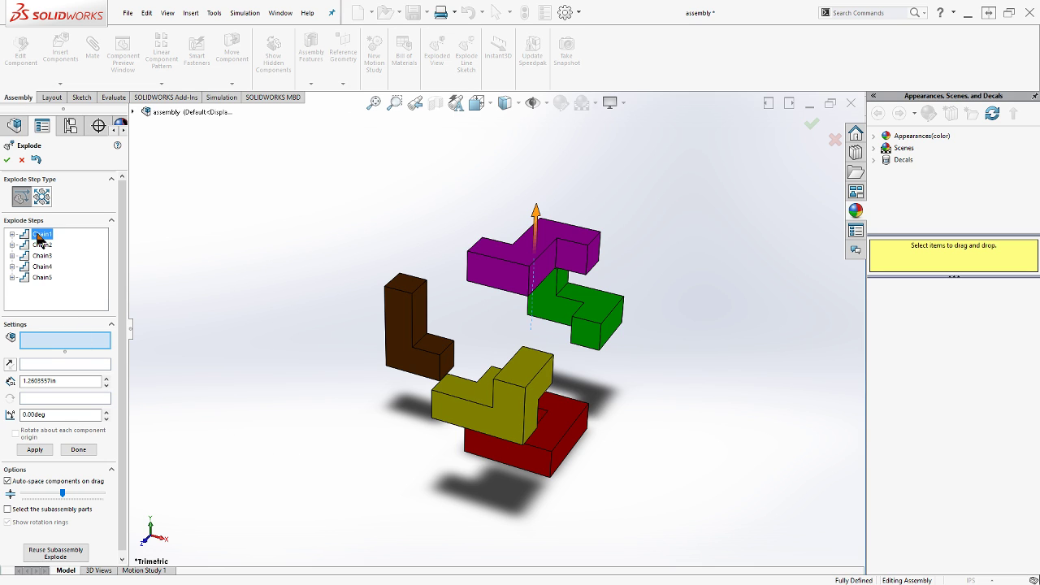
left_click(11, 235)
left_click(49, 244)
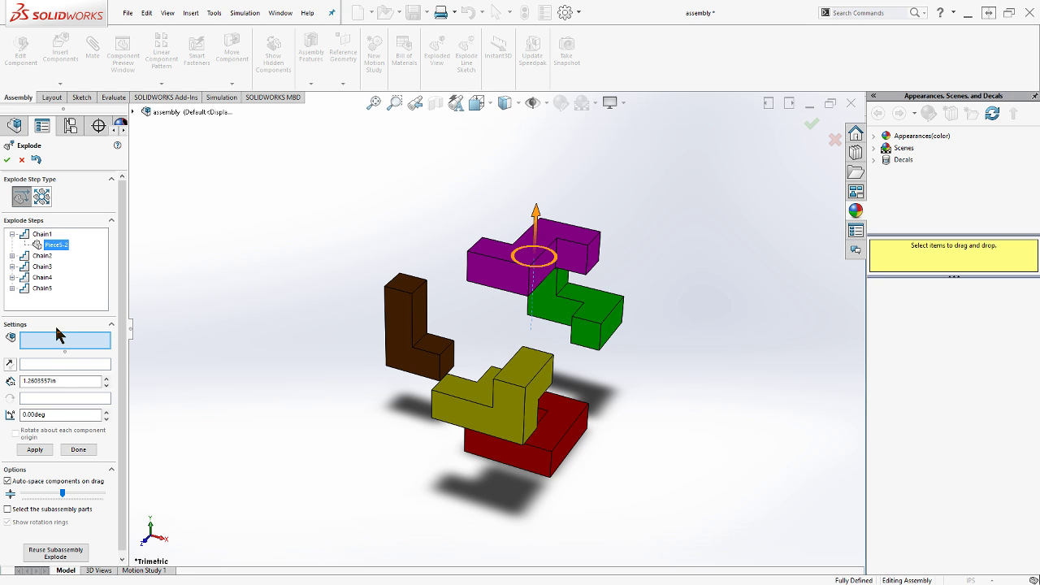
left_click(39, 256)
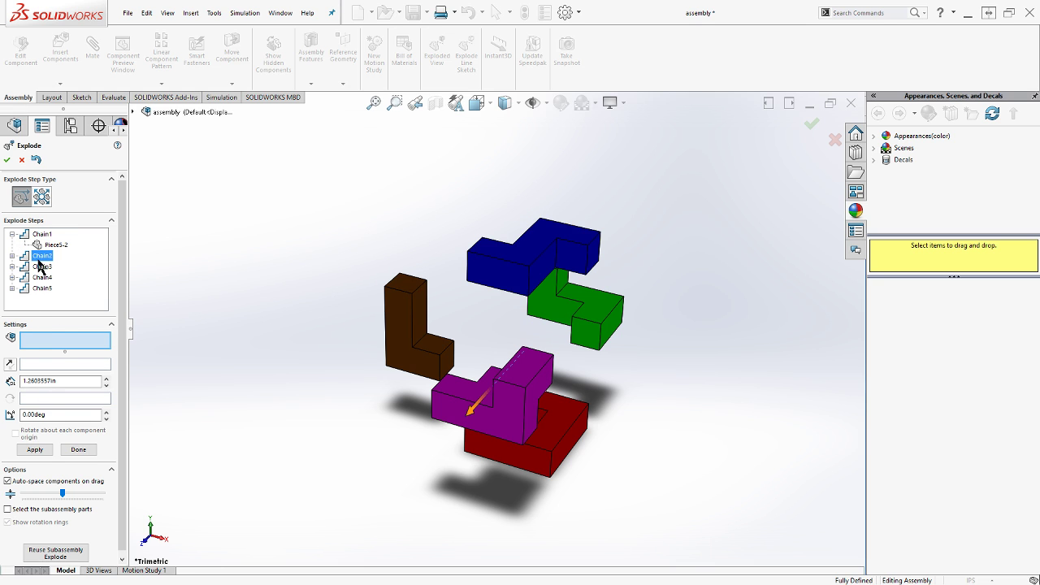
left_click(12, 234)
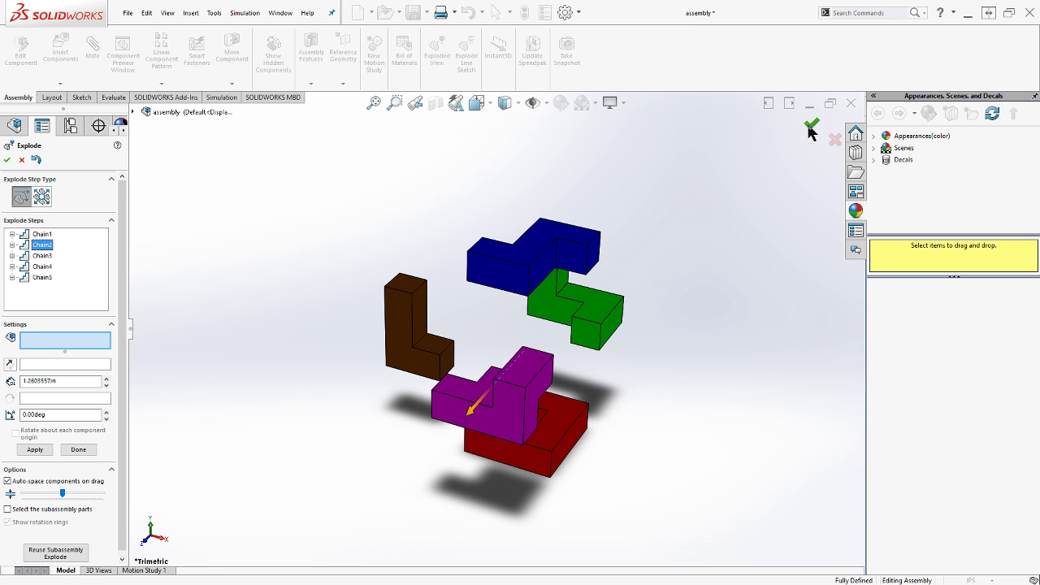
right_click(718, 230)
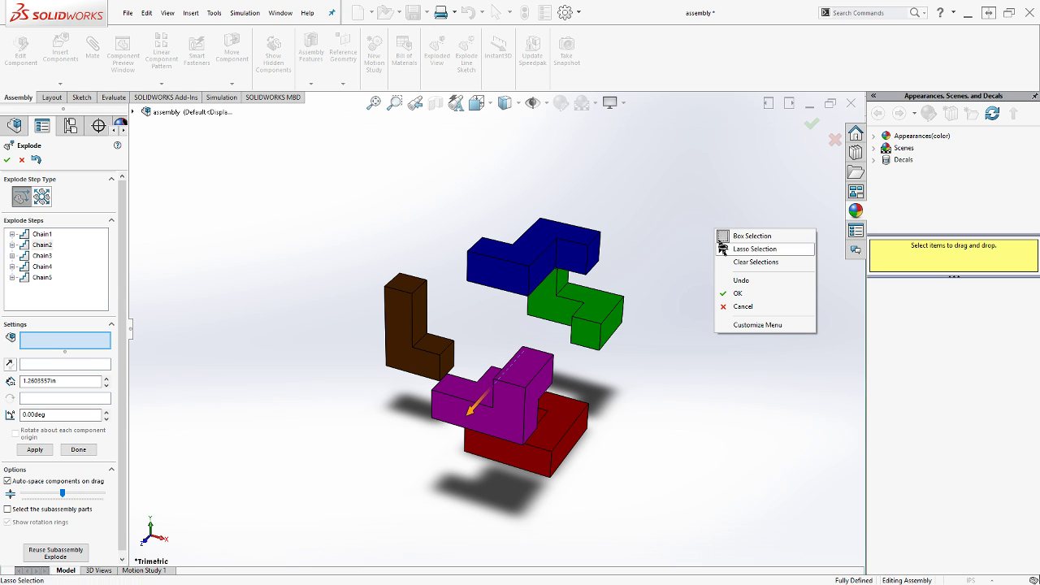
left_click(731, 293)
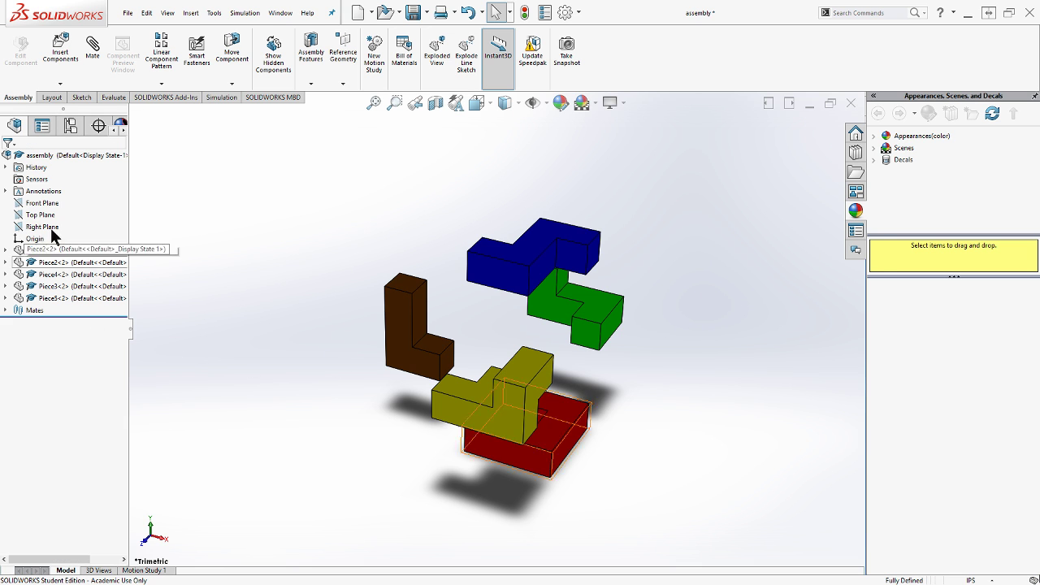
Expand Default in the ConfigurationManager to reveal ExplView1, then collapse the cube from it.
left_click_drag(51, 228, 418, 290)
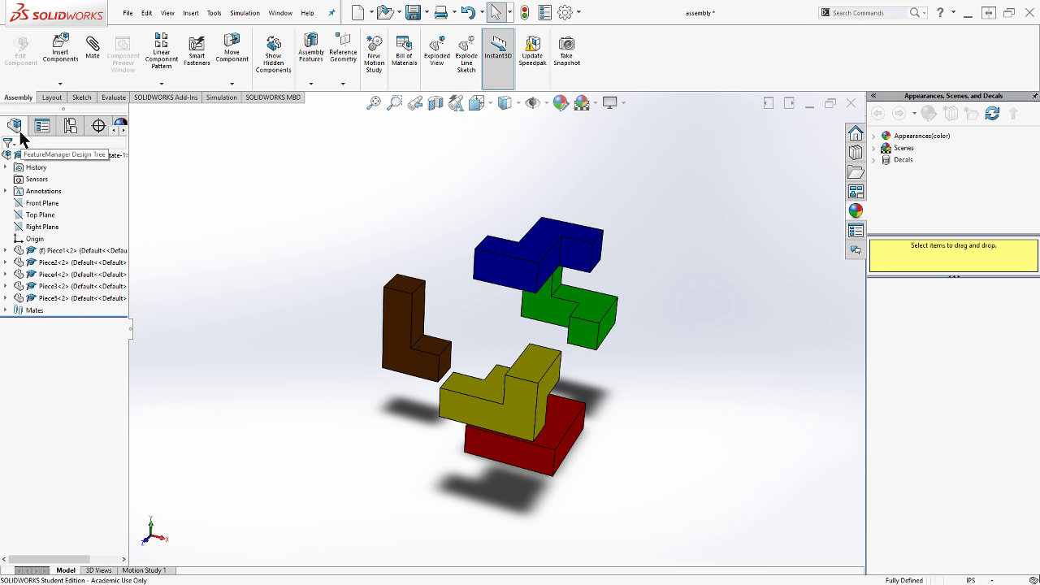
left_click(68, 131)
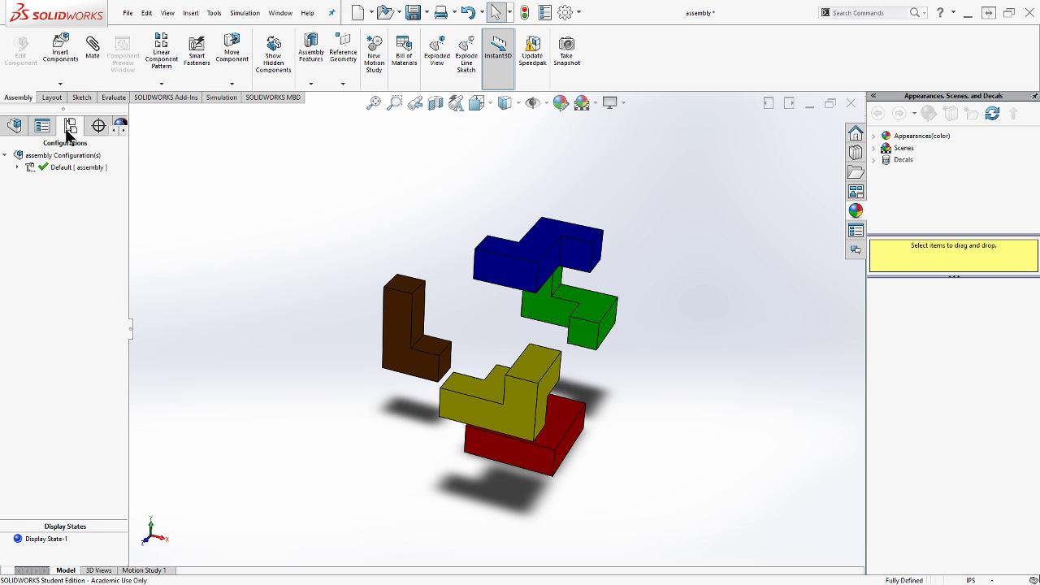
left_click(18, 168)
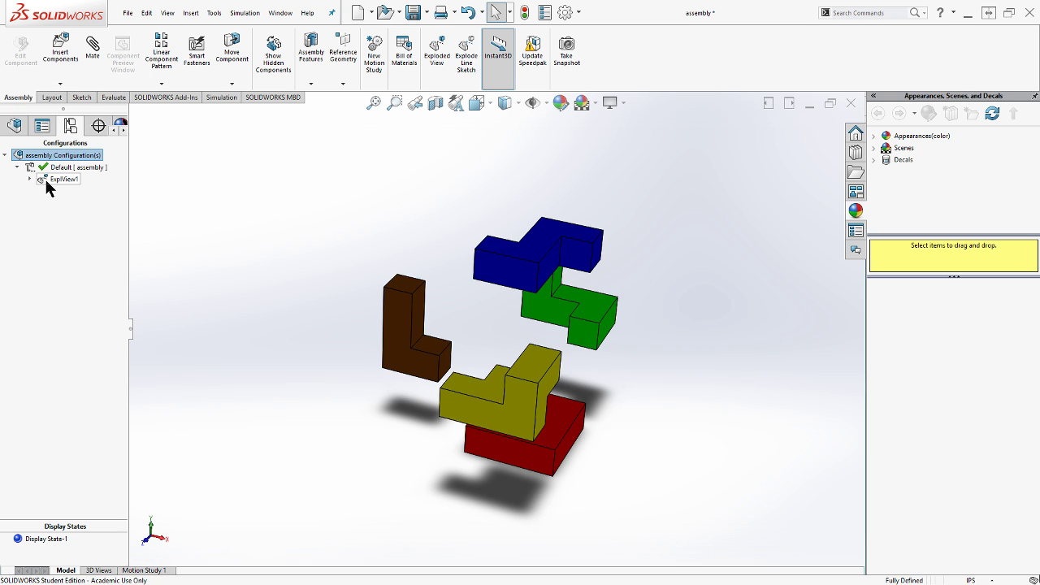
left_click(44, 176)
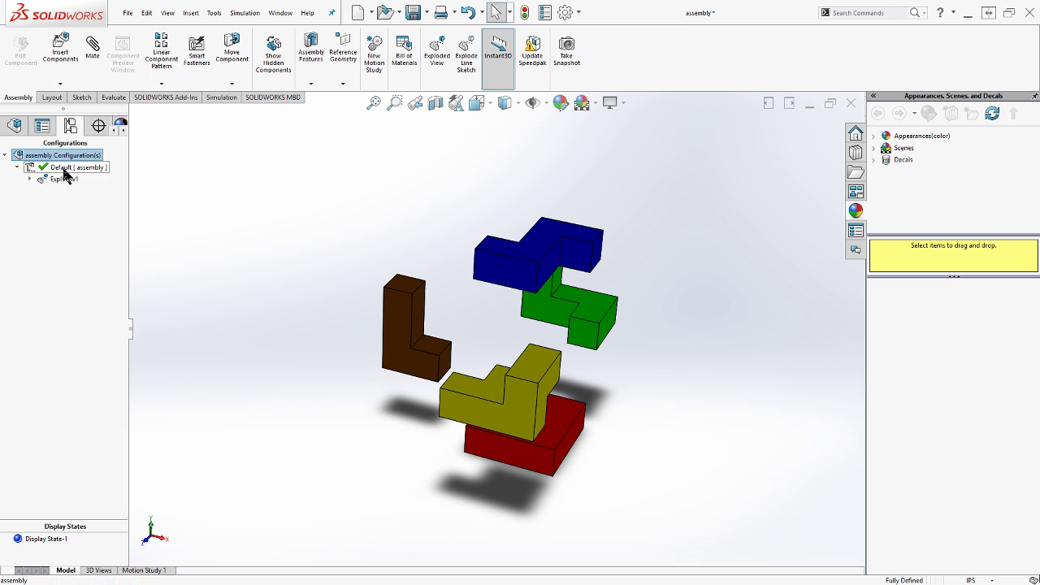
left_click(63, 170)
right_click(64, 179)
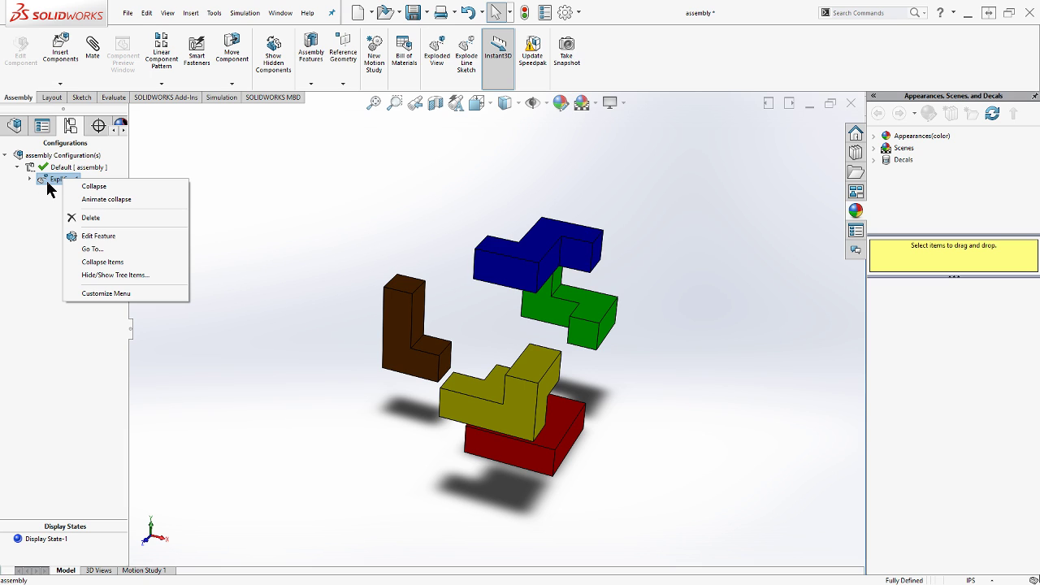
key("Escape")
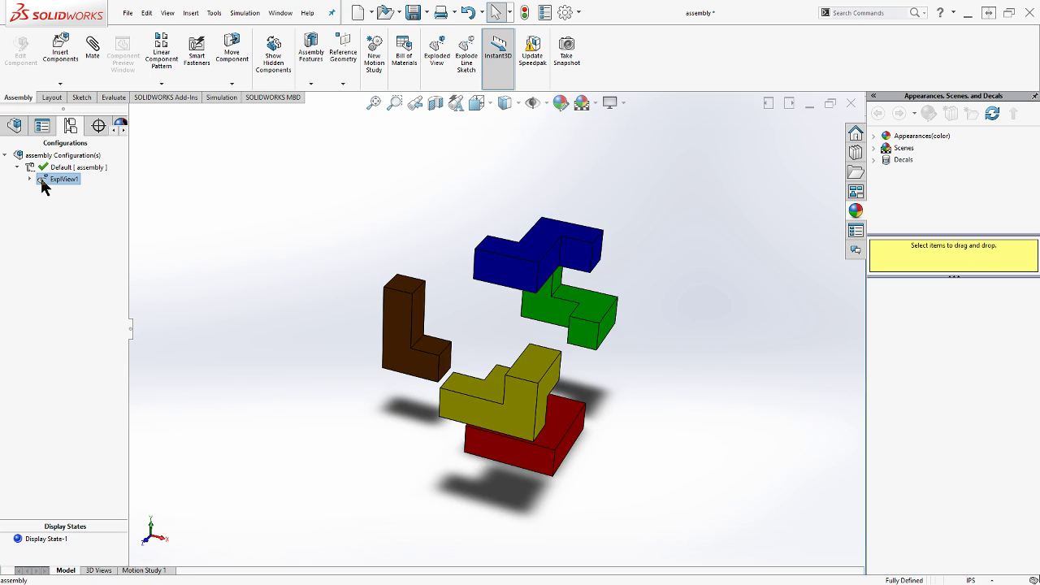
double_click(42, 180)
Toggle ExplView1 exploded and collapsed, then play Animate explode and close the Animation Controller.
middle_click_drag(539, 368, 492, 357)
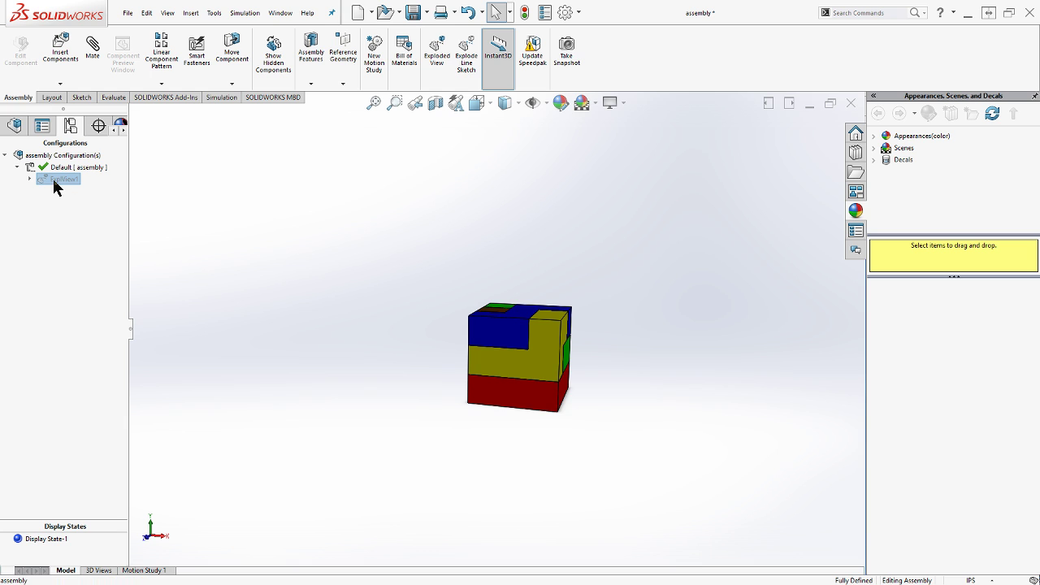
double_click(53, 180)
double_click(53, 181)
right_click(54, 181)
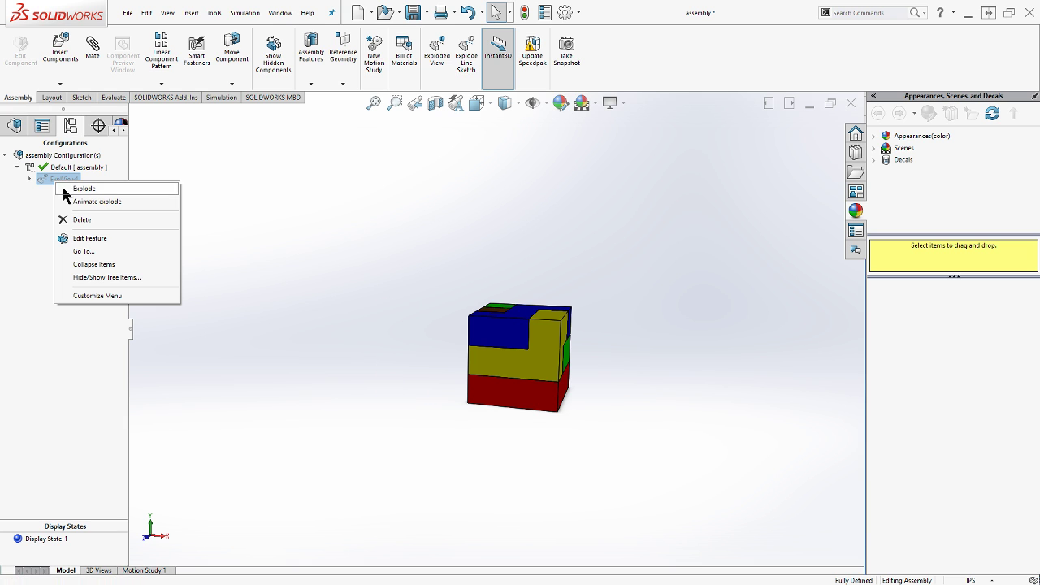
left_click(76, 203)
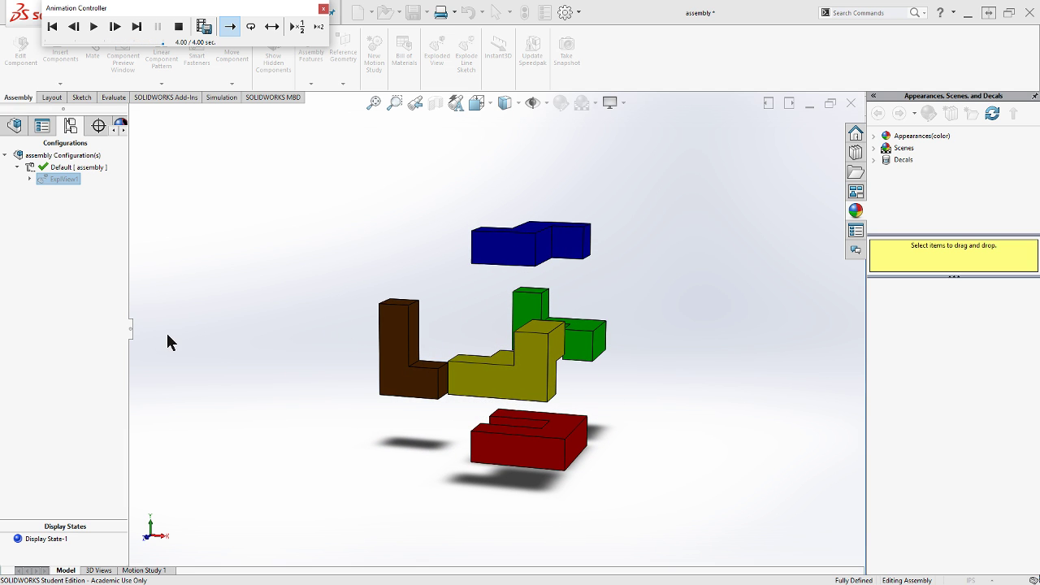
left_click(323, 10)
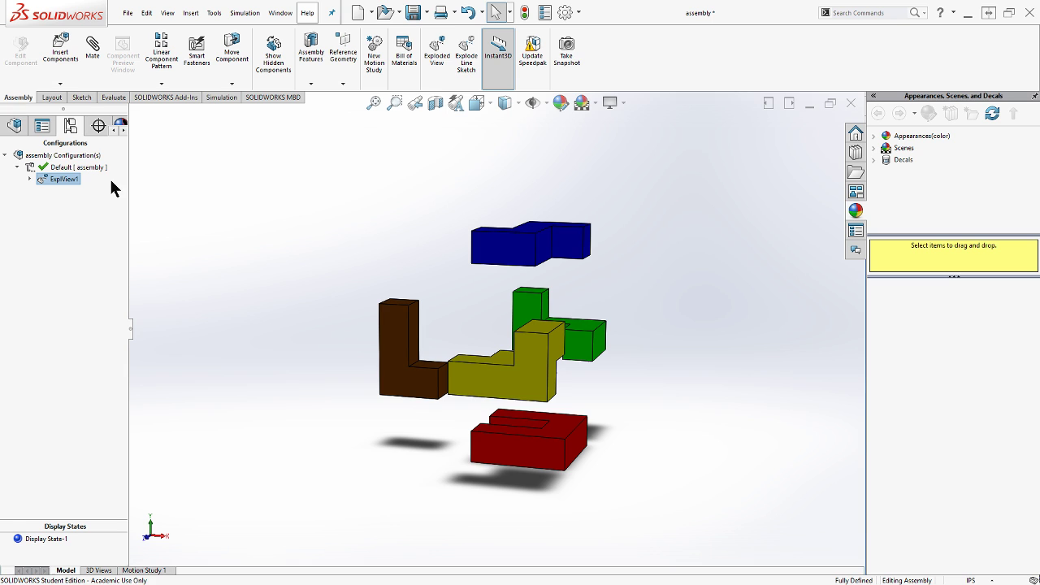
Collapse ExplView1 from its context menu, then gesture to the Right and Trimetric views.
right_click(65, 180)
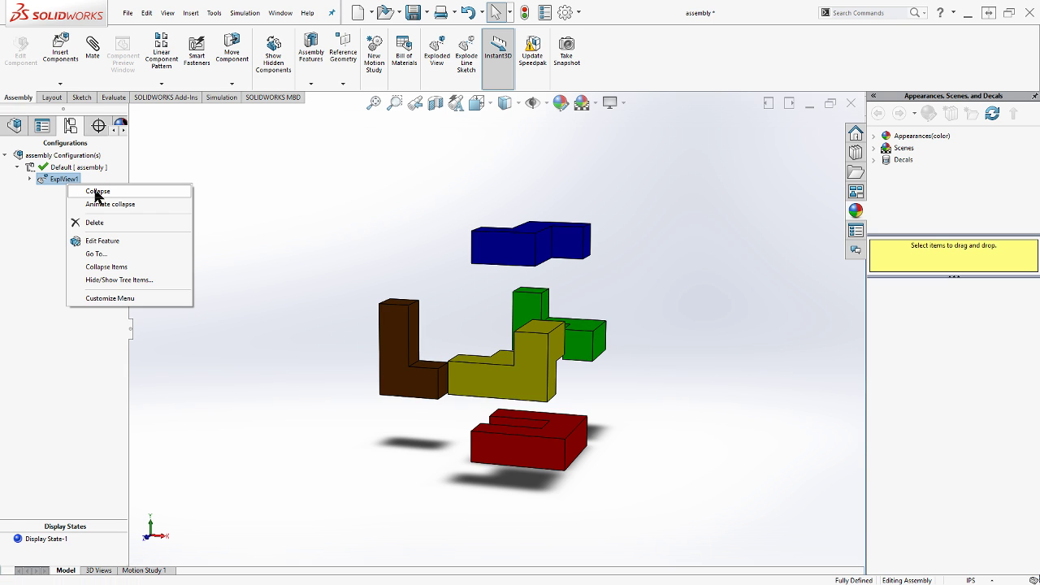
left_click(96, 193)
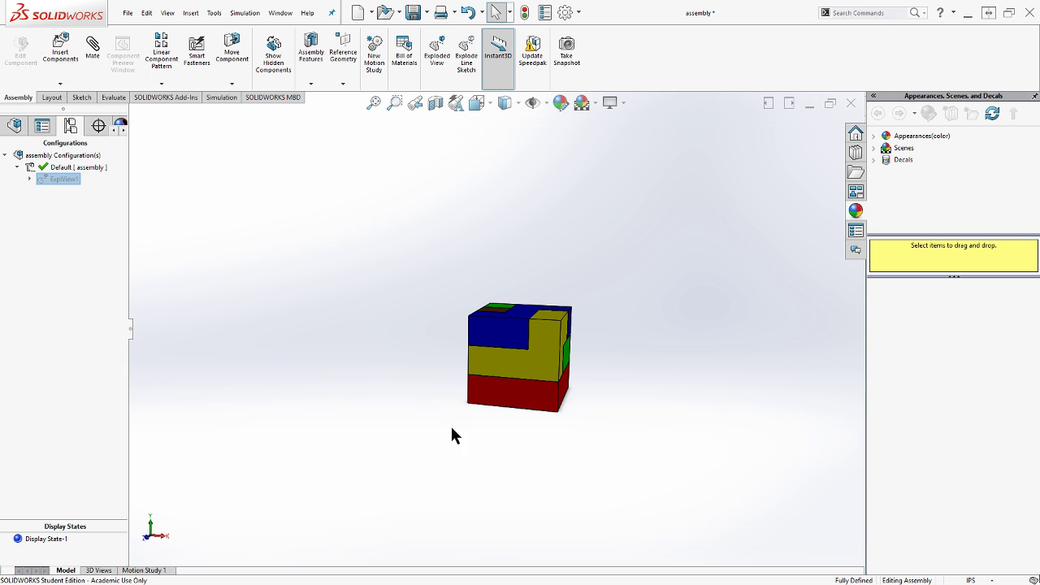
right_click_drag(552, 481, 592, 453)
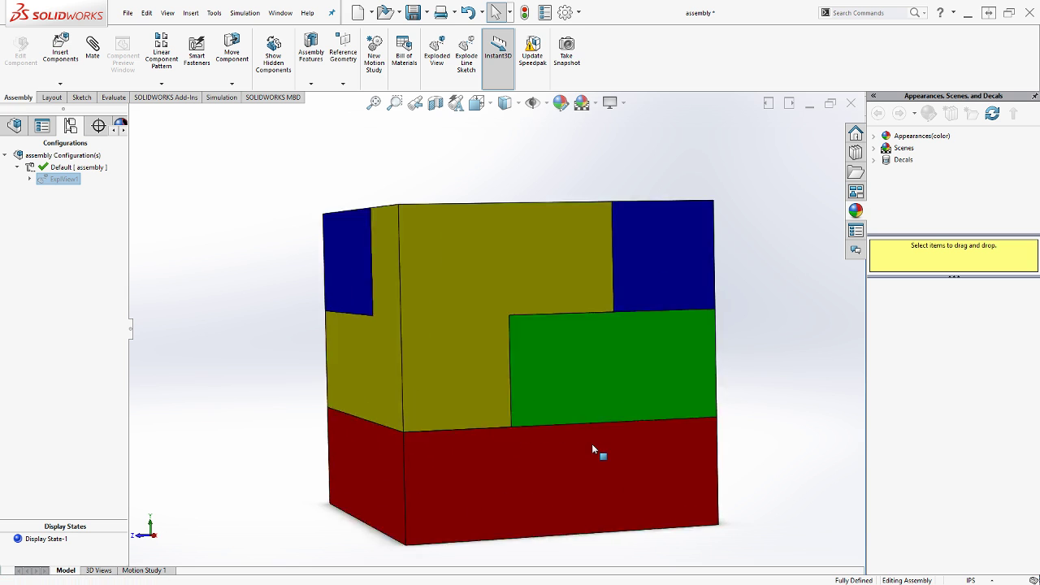
right_click_drag(707, 462, 734, 436)
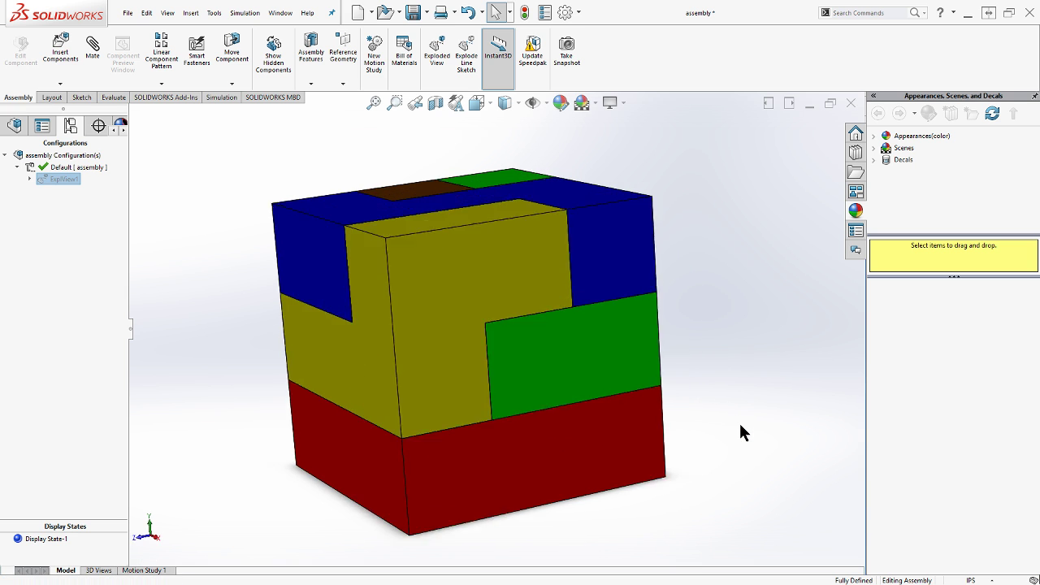